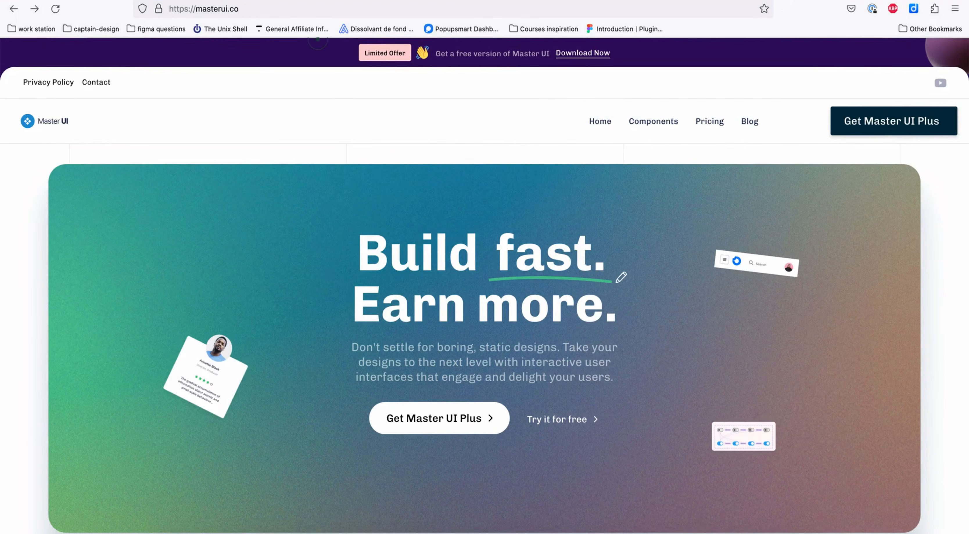
Step: Open masterui.co in a new browser tab and go to the free version of Master UI
{"action": "key", "text": "super+t"}
{"action": "type", "text": "masterui."}
{"action": "key", "text": "Return"}
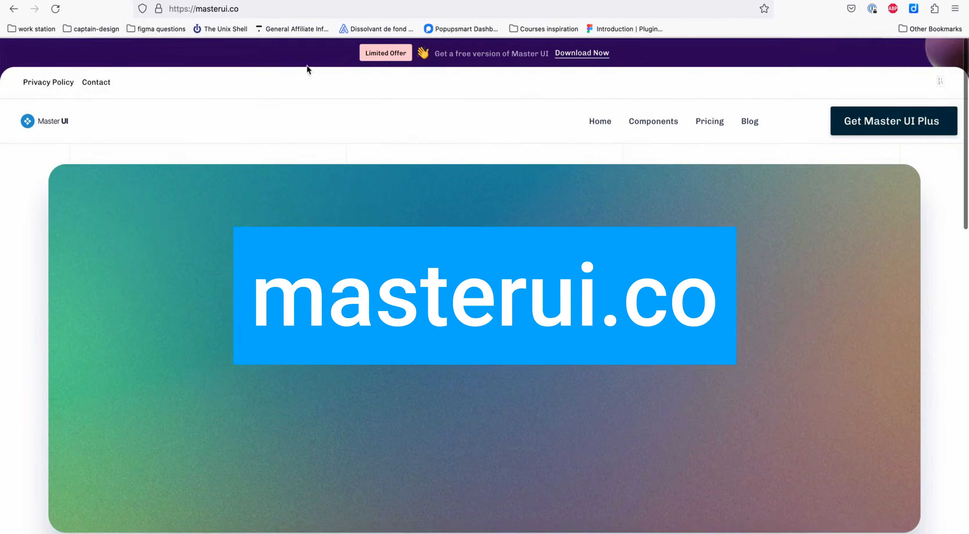
{"action": "scroll", "coordinate": [357, 226], "scroll_direction": "down", "scroll_amount": 3}
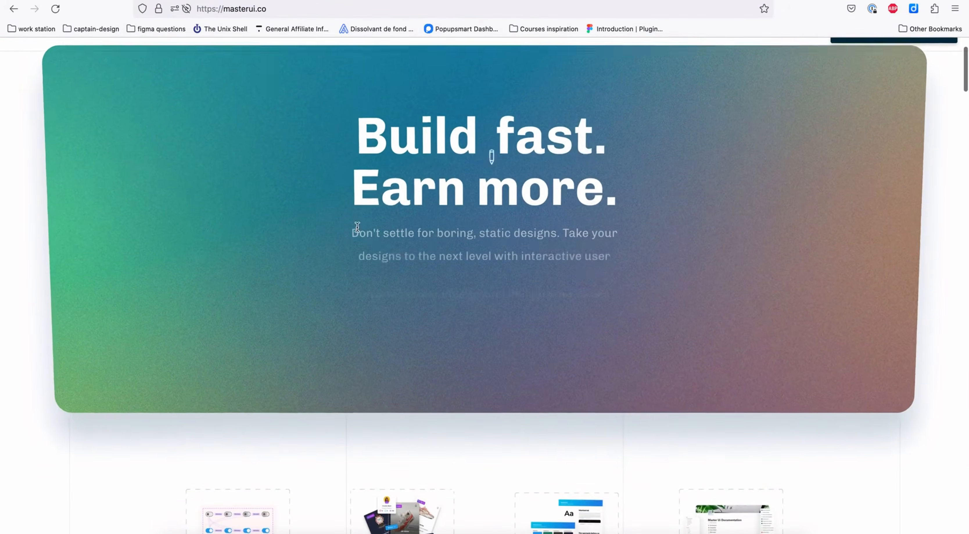
{"action": "left_click", "coordinate": [562, 334]}
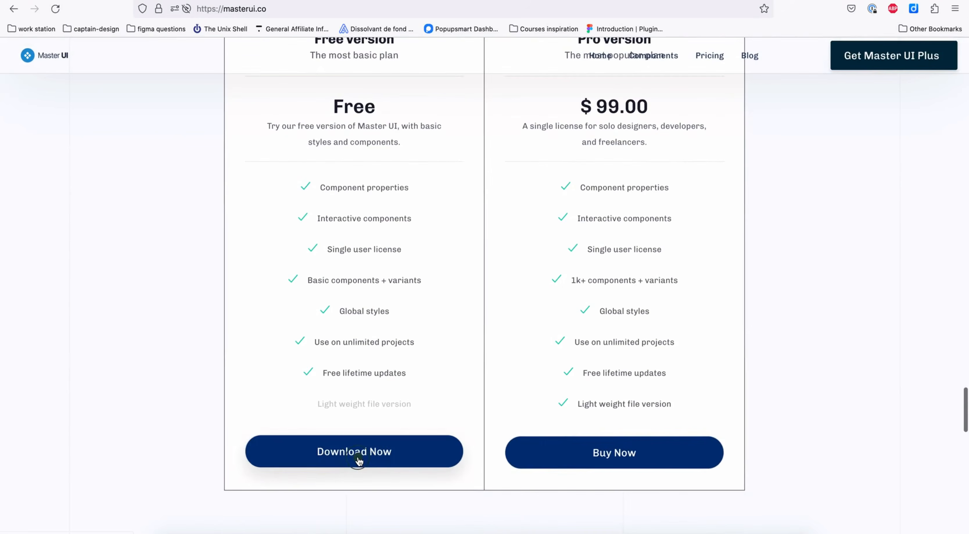
Step: Get the free version of the Master UI Design System from its Gumroad page and complete the US$0 checkout
{"action": "scroll", "coordinate": [769, 323], "scroll_direction": "down", "scroll_amount": 10}
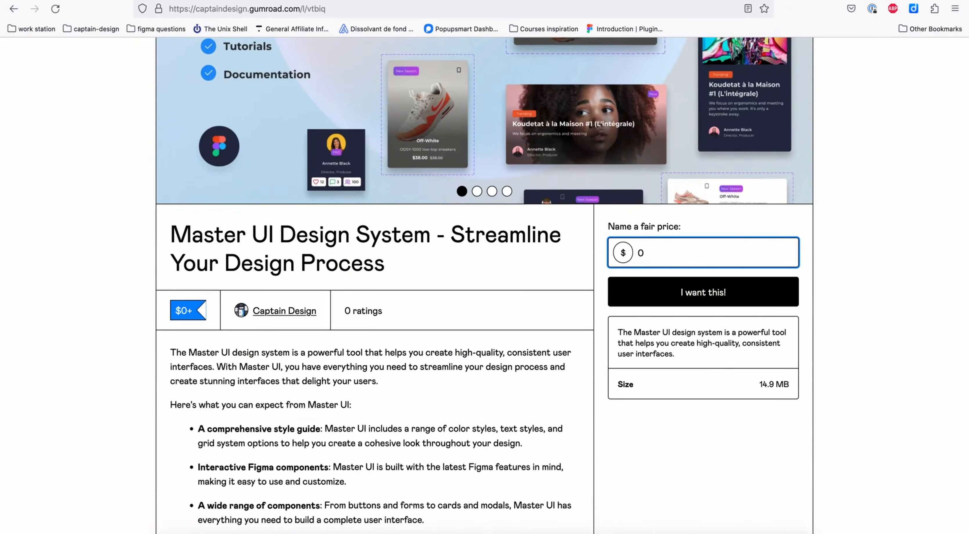
{"action": "left_click", "coordinate": [711, 297]}
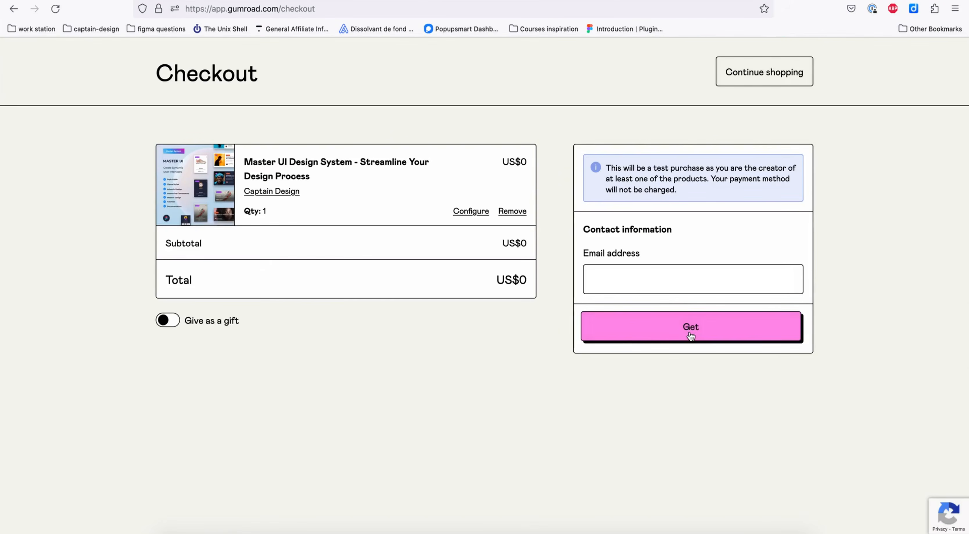
{"action": "left_click", "coordinate": [690, 335]}
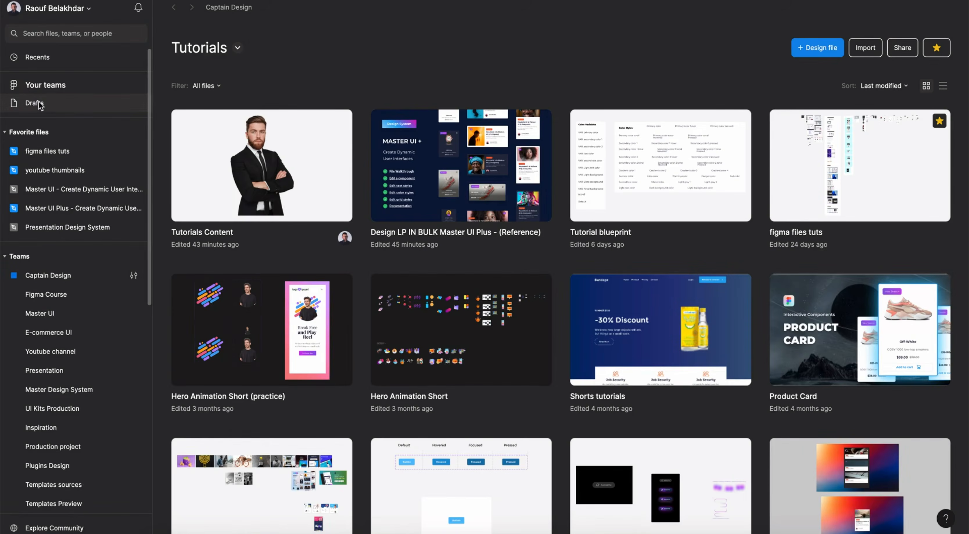
Step: Import "Master UI - Create Dynamic User Interfaces (Free Version)(2).fig" from the Downloads folder into the Figma Drafts
{"action": "left_click", "coordinate": [41, 106]}
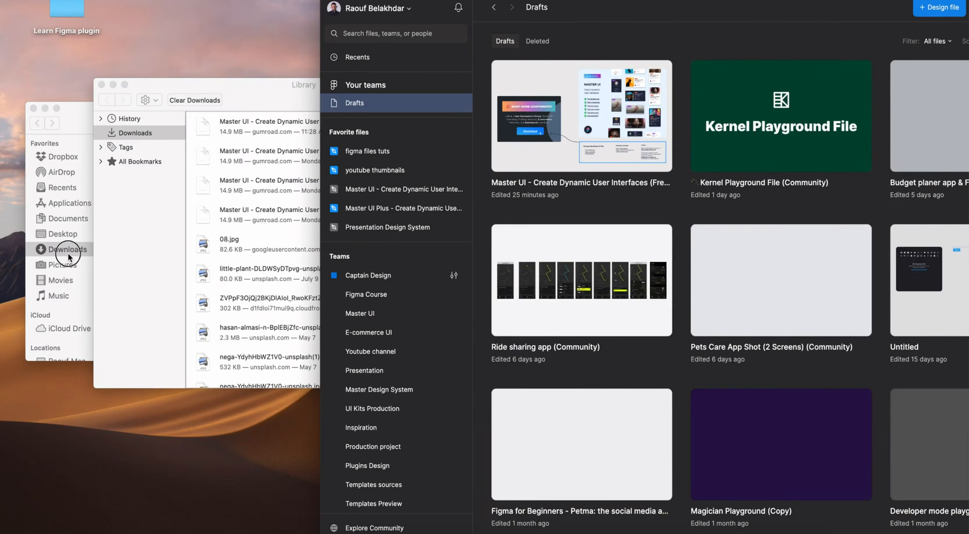
{"action": "left_click", "coordinate": [63, 249]}
{"action": "scroll", "coordinate": [181, 308], "scroll_direction": "down", "scroll_amount": 2}
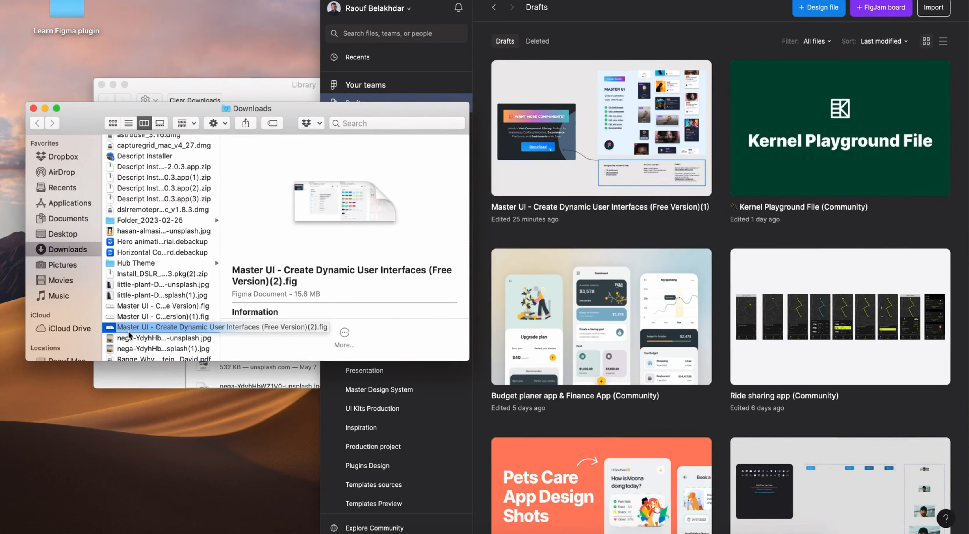
{"action": "left_click", "coordinate": [128, 331]}
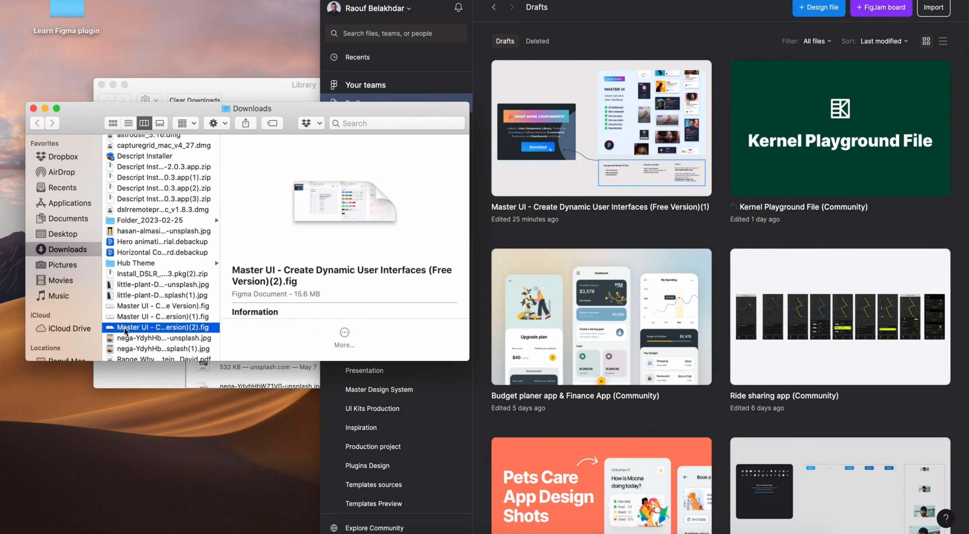
{"action": "key", "text": "Return"}
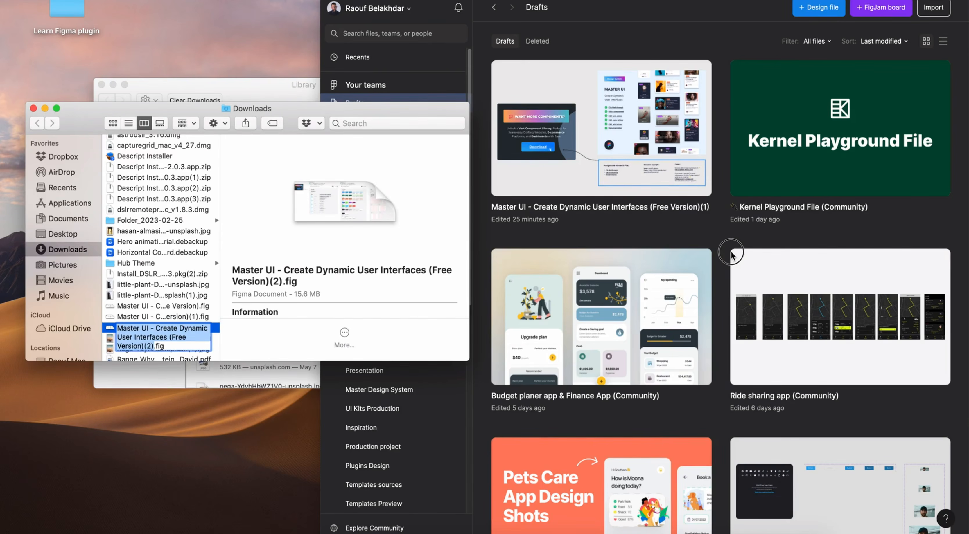
{"action": "left_click_drag", "start_coordinate": [190, 327], "coordinate": [679, 241]}
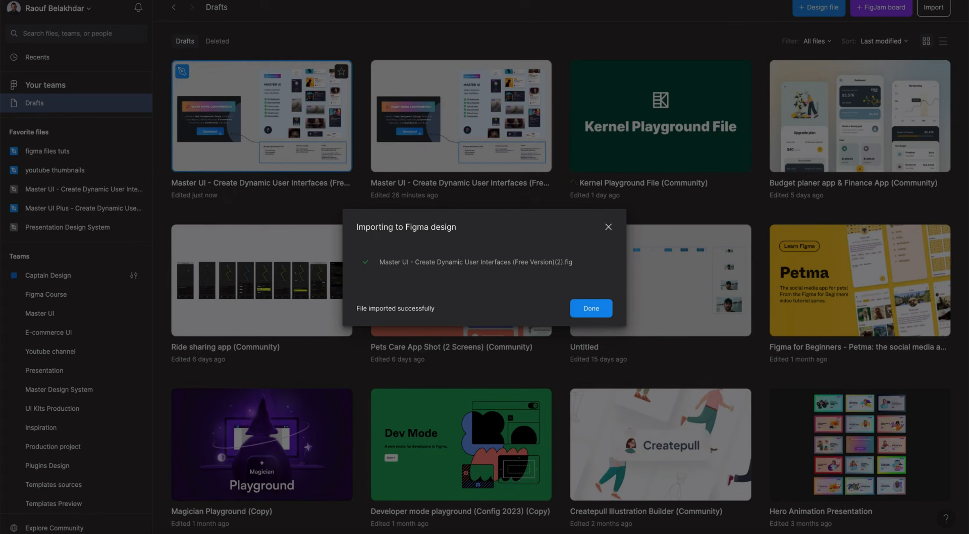
{"action": "left_click", "coordinate": [595, 310]}
Step: Open the imported Master UI file and add a page named "Our design" at the end of the page list, after Graphics
{"action": "double_click", "coordinate": [259, 138]}
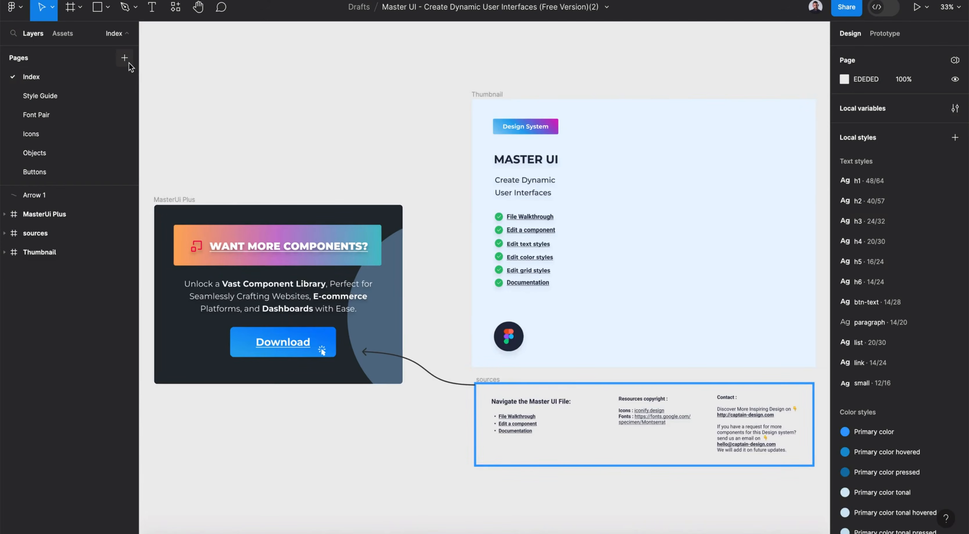
{"action": "left_click", "coordinate": [128, 63]}
{"action": "type", "text": "Our design"}
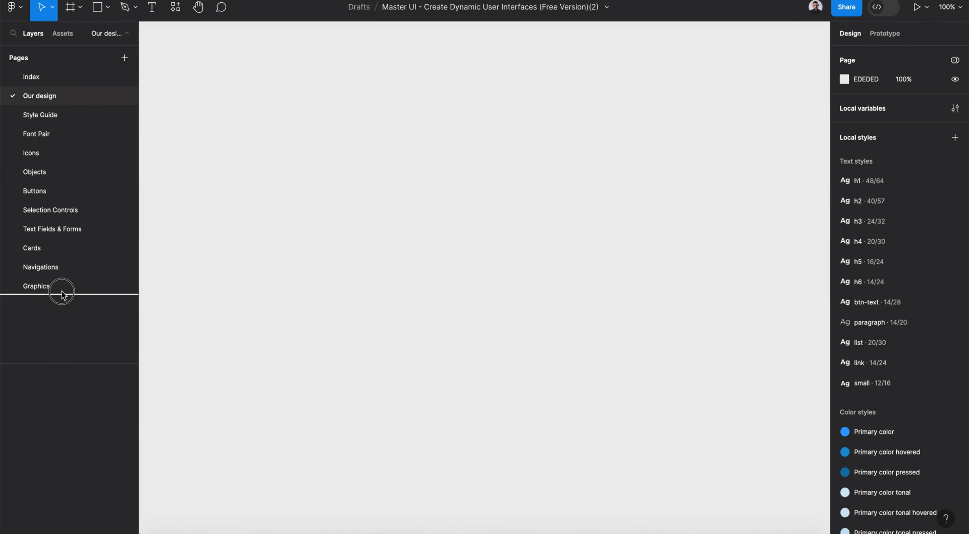
{"action": "left_click_drag", "start_coordinate": [61, 291], "coordinate": [61, 292]}
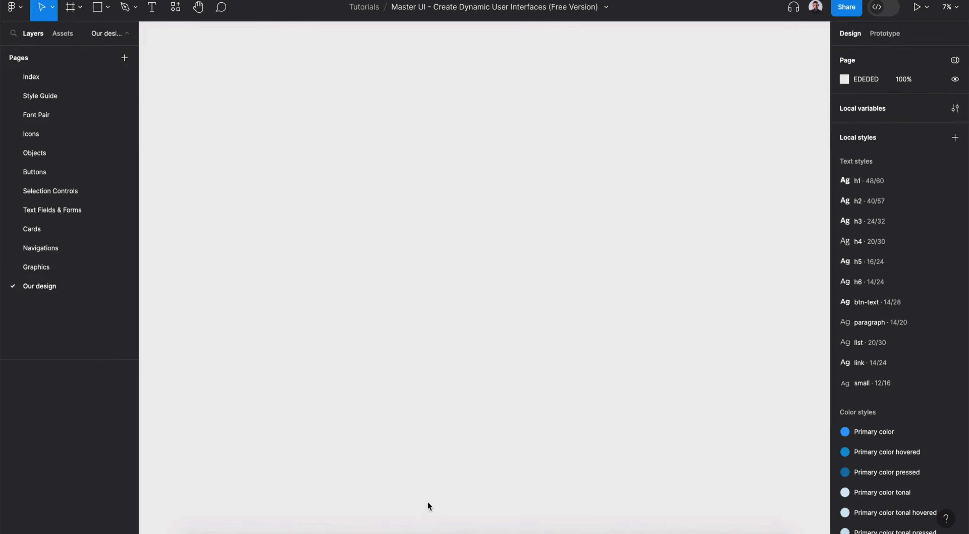
Step: Create a 1440 × 1024 desktop frame on the Our design page and apply the Bootstrap desktop 1140px grid style
{"action": "key", "text": "f"}
{"action": "left_click", "coordinate": [884, 190]}
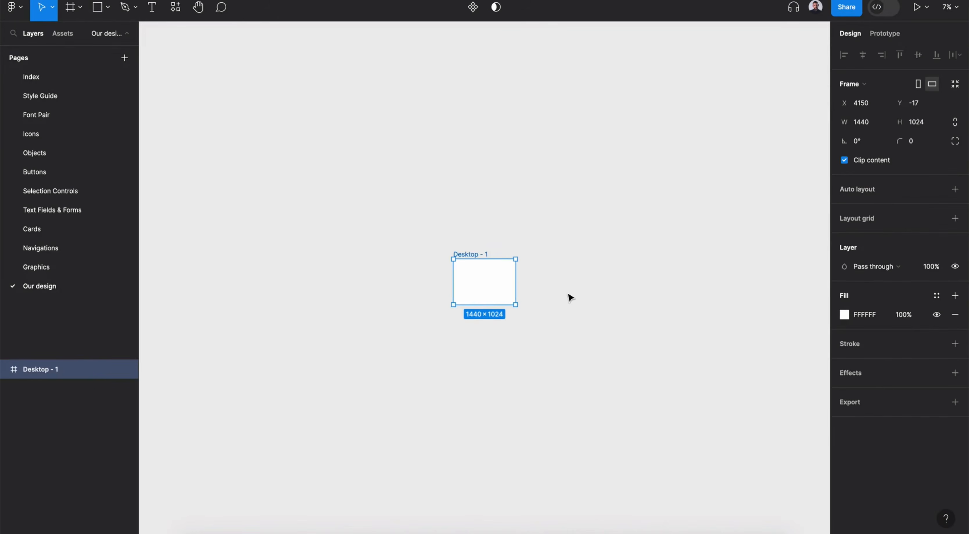
{"action": "key", "text": "shift+2"}
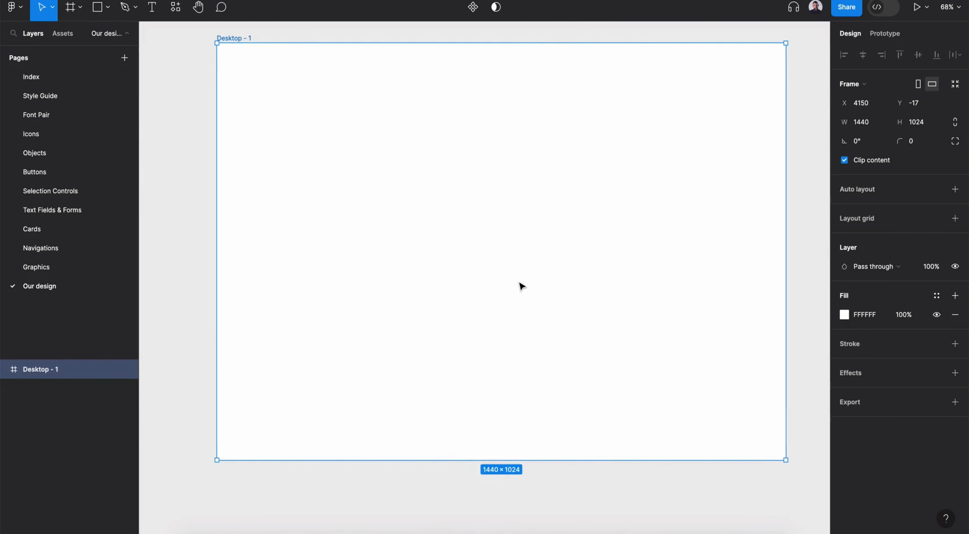
{"action": "left_click", "coordinate": [937, 219]}
{"action": "left_click", "coordinate": [902, 304]}
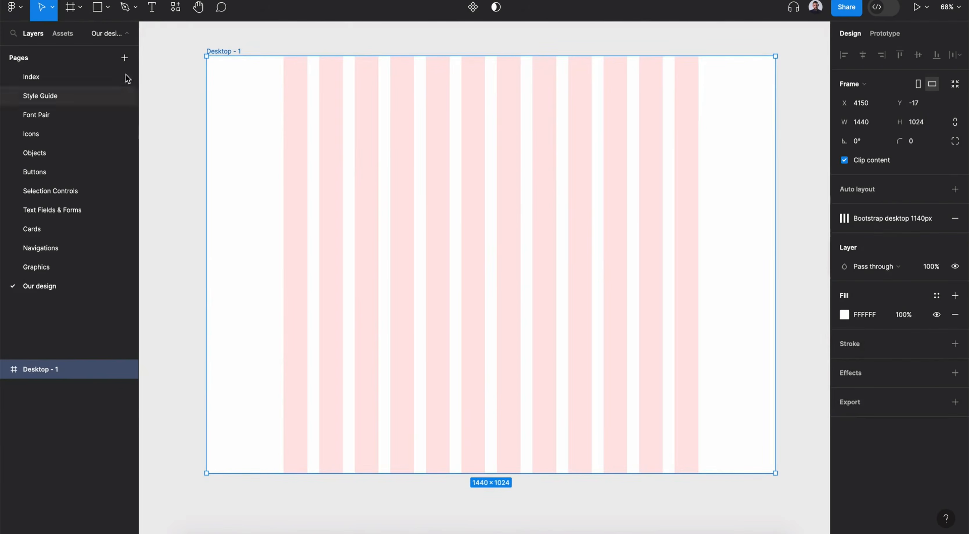
Step: Insert the Top Navbar 1 component at the top of the desktop frame and center it horizontally
{"action": "left_click", "coordinate": [175, 6]}
{"action": "left_click", "coordinate": [234, 76]}
{"action": "type", "text": "navbar"}
{"action": "left_click_drag", "start_coordinate": [265, 463], "coordinate": [573, 122]}
{"action": "scroll", "coordinate": [515, 162], "scroll_direction": "down", "scroll_amount": 3}
{"action": "left_click", "coordinate": [862, 55]}
{"action": "left_click", "coordinate": [320, 42]}
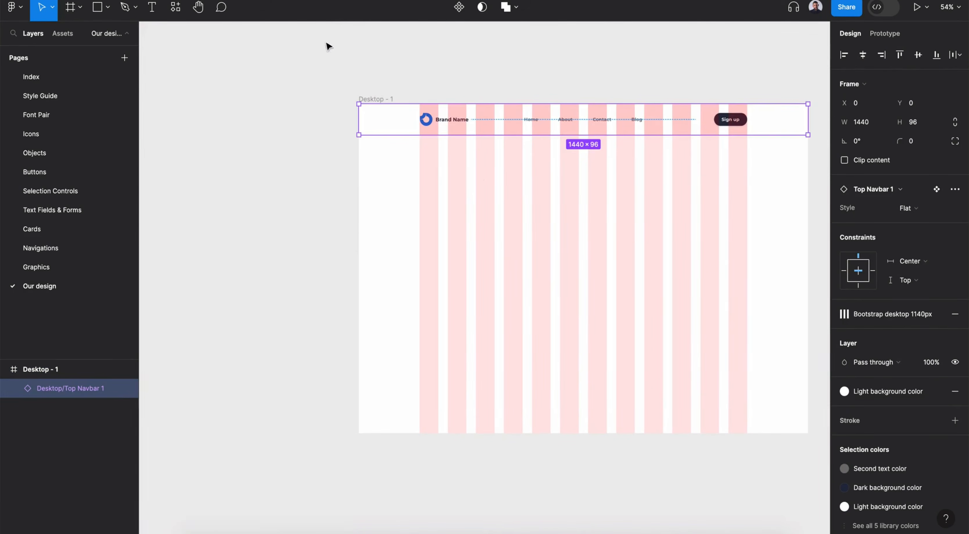
Step: Hide the desktop frame's layout grid and set the navbar's style to Raised
{"action": "scroll", "coordinate": [476, 177], "scroll_direction": "up", "scroll_amount": 5}
{"action": "left_click", "coordinate": [181, 83]}
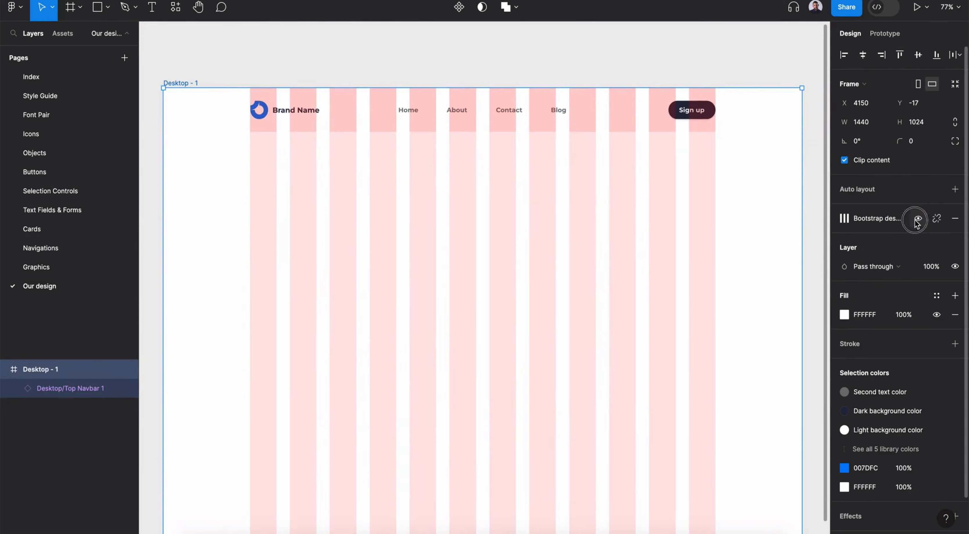
{"action": "left_click", "coordinate": [916, 219]}
{"action": "left_click", "coordinate": [648, 125]}
{"action": "left_click", "coordinate": [909, 208]}
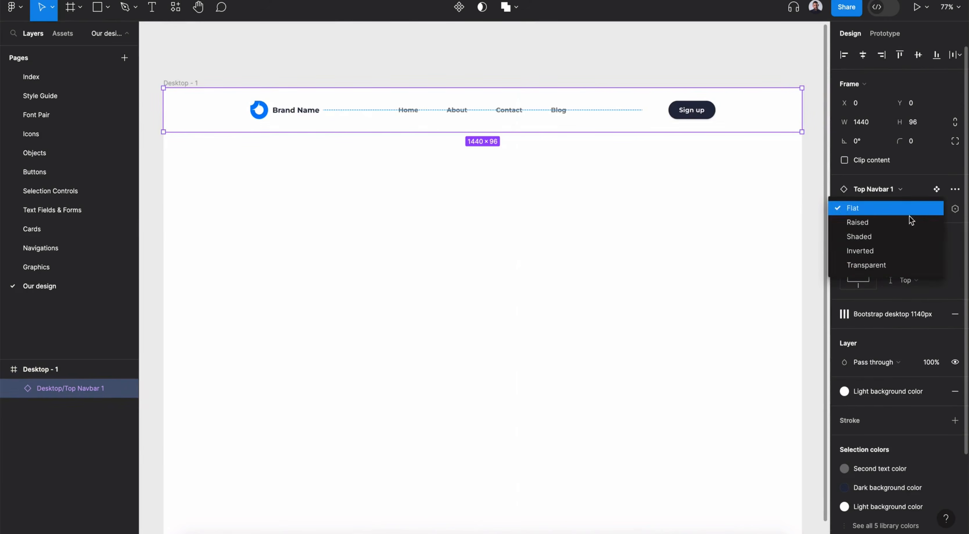
{"action": "left_click", "coordinate": [904, 222]}
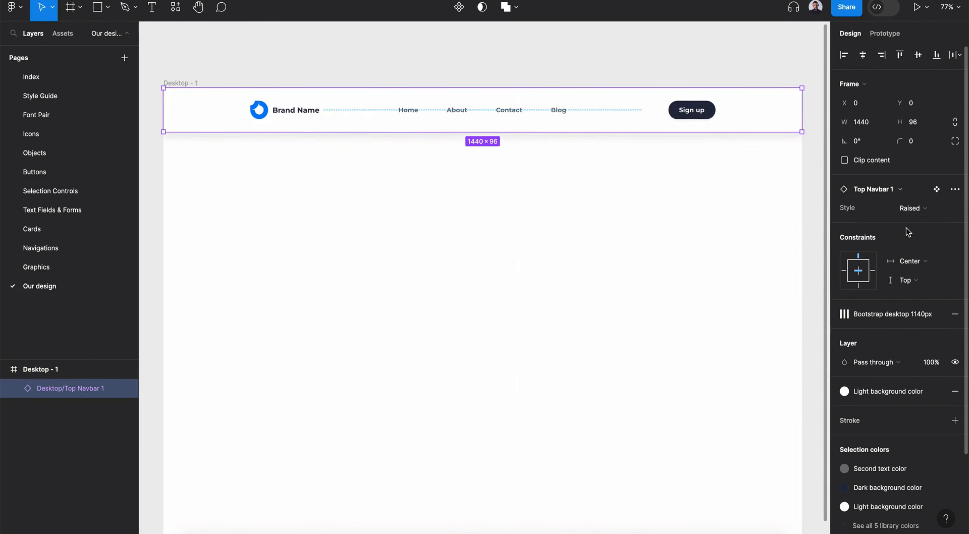
Step: Change the navbar's brand name to "RideEasy" and apply the primary color style to the logo icon
{"action": "double_click", "coordinate": [307, 111]}
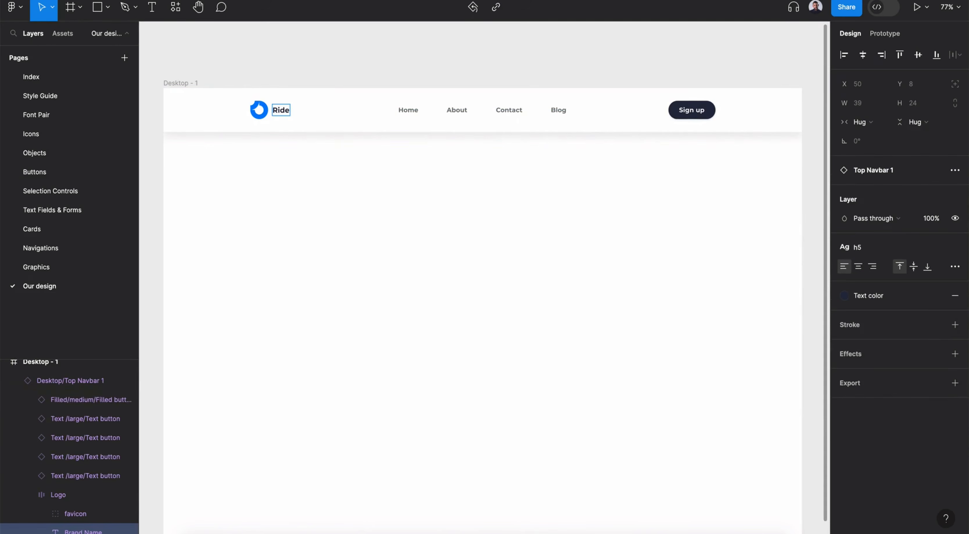
{"action": "left_click", "coordinate": [259, 117]}
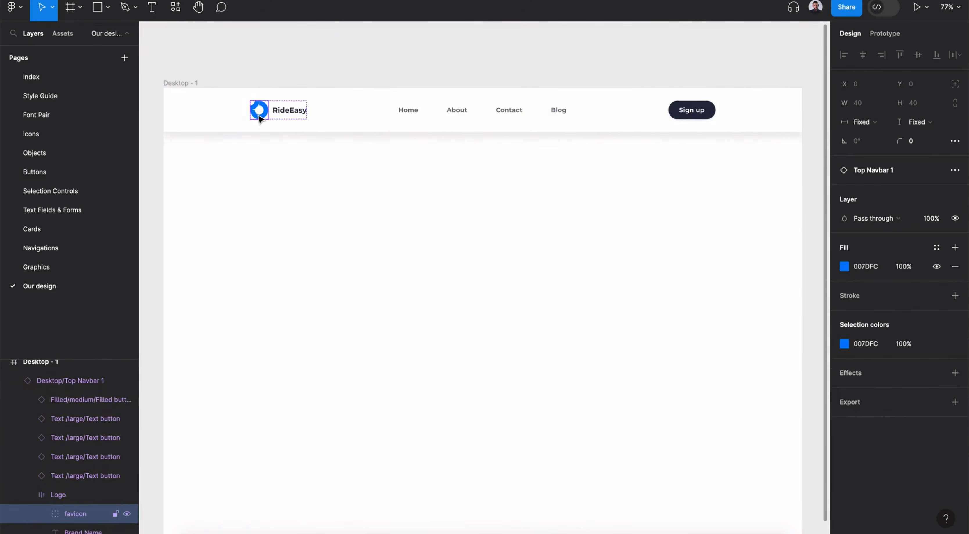
{"action": "left_click", "coordinate": [936, 249]}
{"action": "left_click", "coordinate": [750, 330]}
Step: Apply the primary color style to the fill of the navbar's Sign up button
{"action": "left_click", "coordinate": [689, 112]}
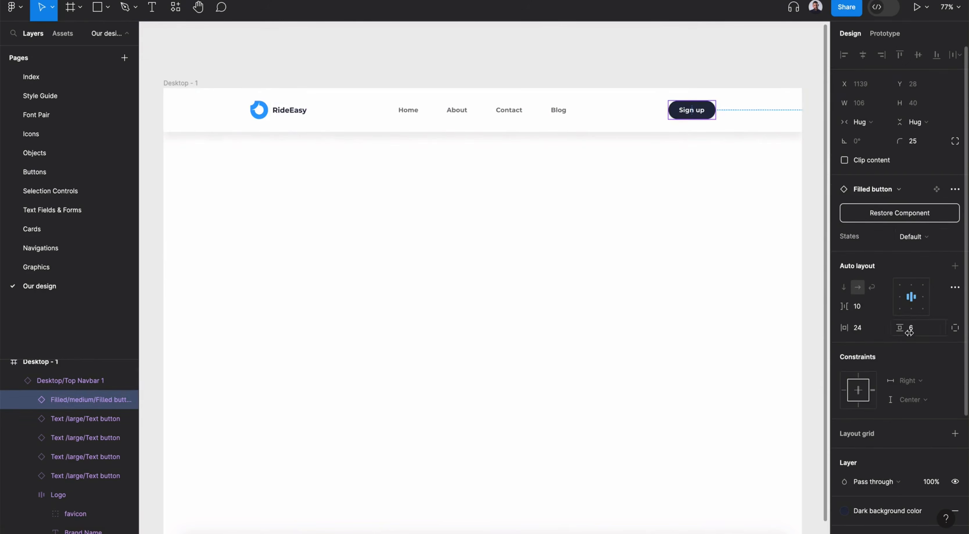
{"action": "scroll", "coordinate": [908, 332], "scroll_direction": "down", "scroll_amount": 3}
{"action": "left_click", "coordinate": [894, 346]}
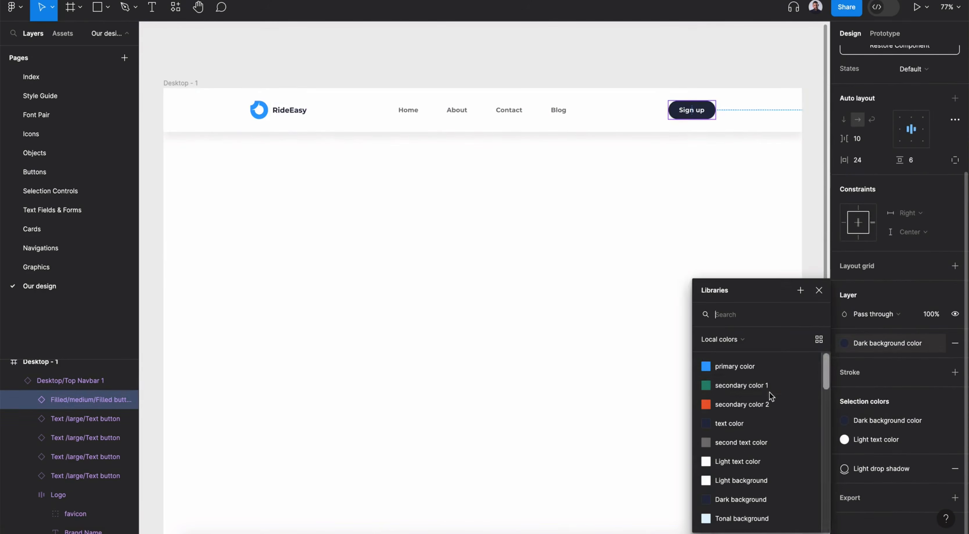
{"action": "left_click", "coordinate": [741, 366]}
{"action": "left_click", "coordinate": [698, 235]}
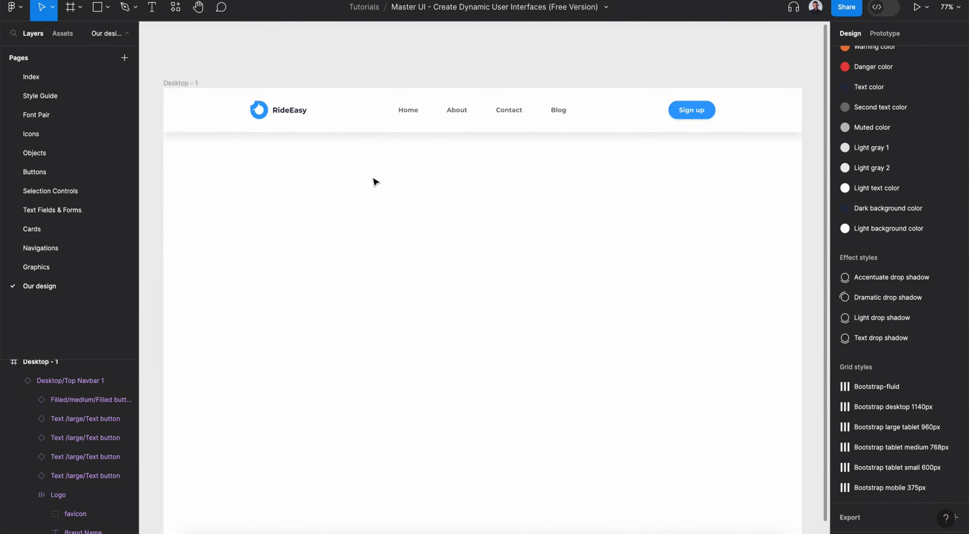
Step: Draw a 1440 × 748 frame named "Hero" directly below the navbar, showing the layout grid for alignment and hiding it again
{"action": "left_click", "coordinate": [182, 83]}
{"action": "key", "text": "shift+g"}
{"action": "key", "text": "shift+i"}
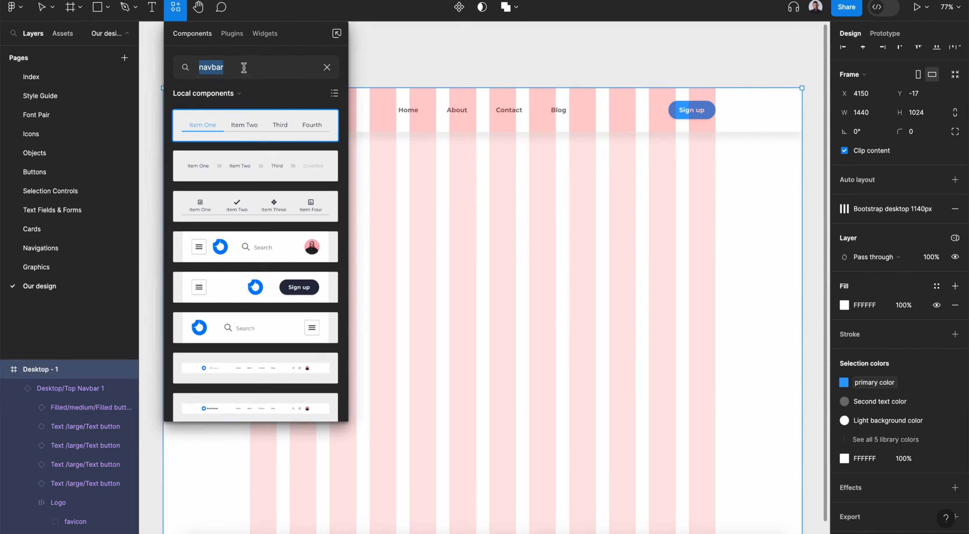
{"action": "key", "text": "Escape"}
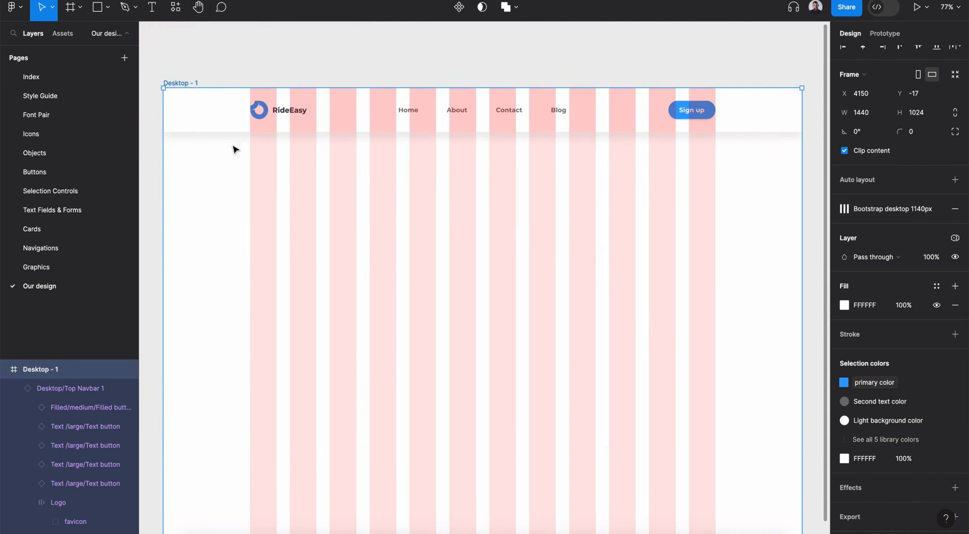
{"action": "left_click", "coordinate": [70, 6]}
{"action": "left_click_drag", "start_coordinate": [163, 132], "coordinate": [802, 475]}
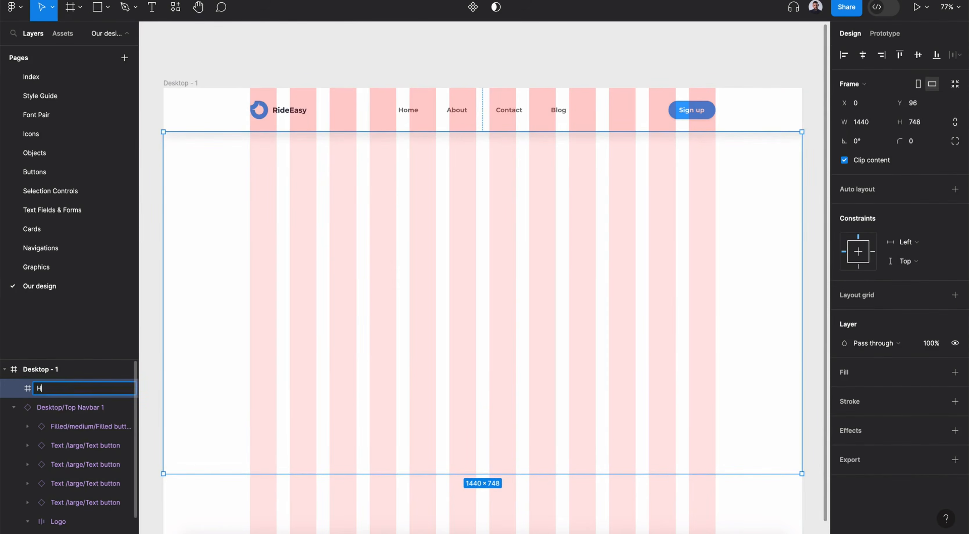
{"action": "key", "text": "Return"}
{"action": "left_click", "coordinate": [169, 84]}
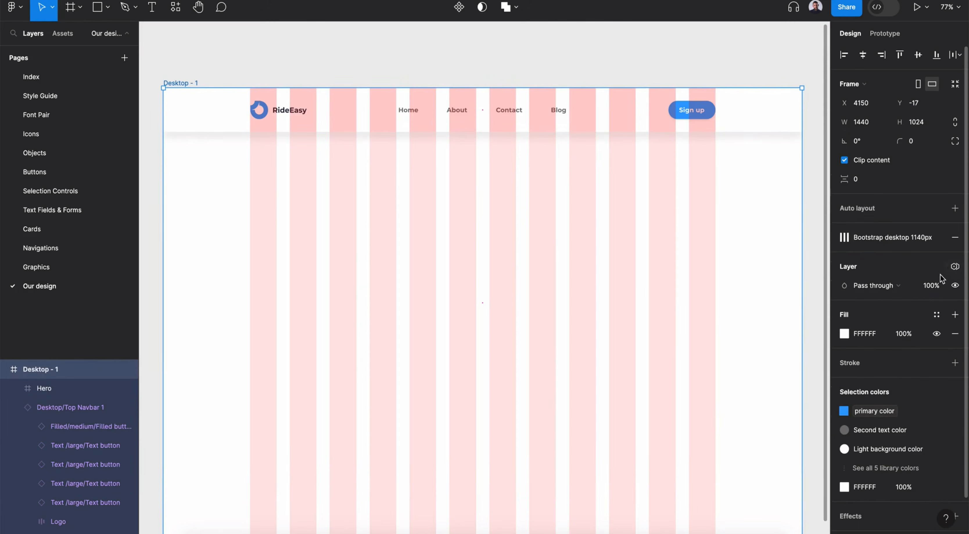
{"action": "left_click", "coordinate": [918, 238]}
Step: Run the Unsplash plugin, search for "map" and fill the Hero frame with the photo of overlapping paper maps
{"action": "left_click", "coordinate": [519, 279]}
{"action": "left_click", "coordinate": [175, 7]}
{"action": "left_click", "coordinate": [232, 33]}
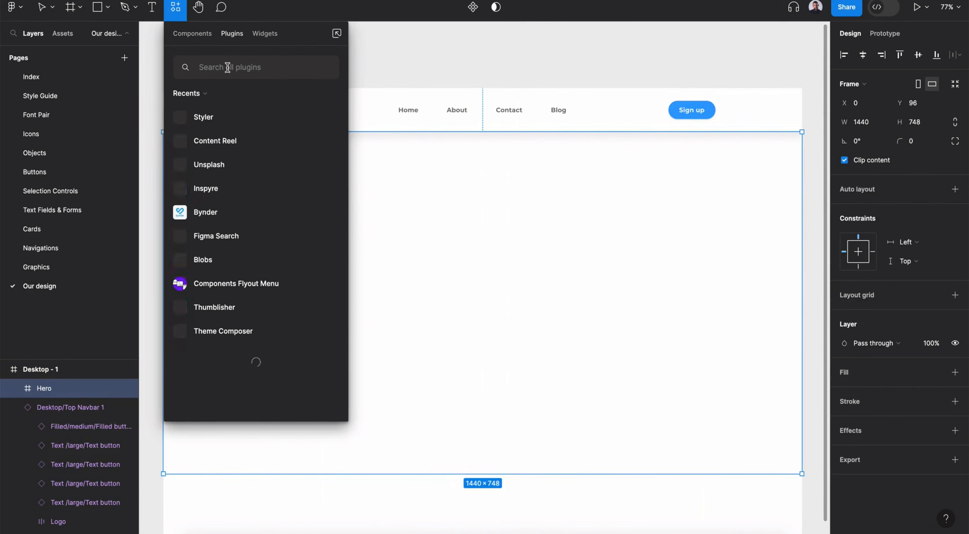
{"action": "type", "text": "unsplash"}
{"action": "left_click", "coordinate": [329, 117]}
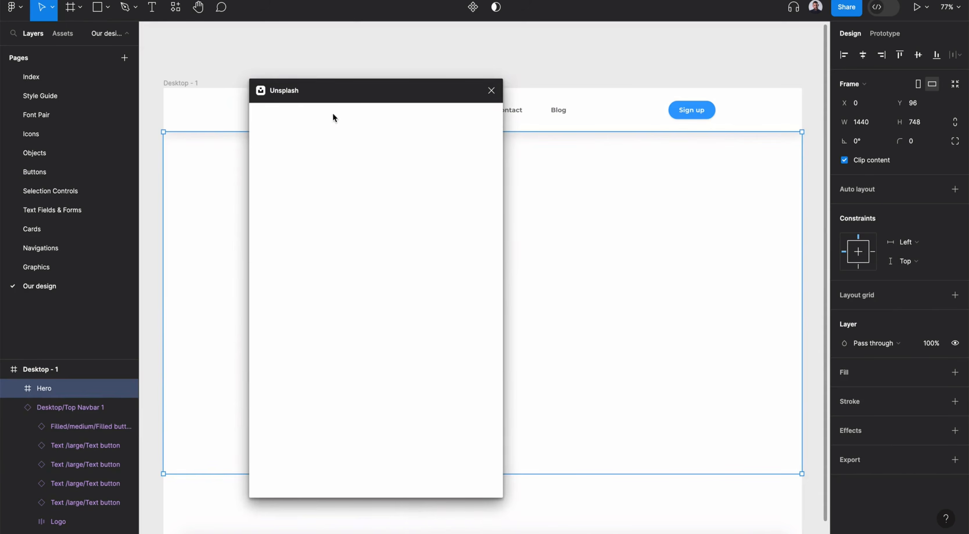
{"action": "key", "text": "Return"}
{"action": "scroll", "coordinate": [332, 322], "scroll_direction": "down", "scroll_amount": 10}
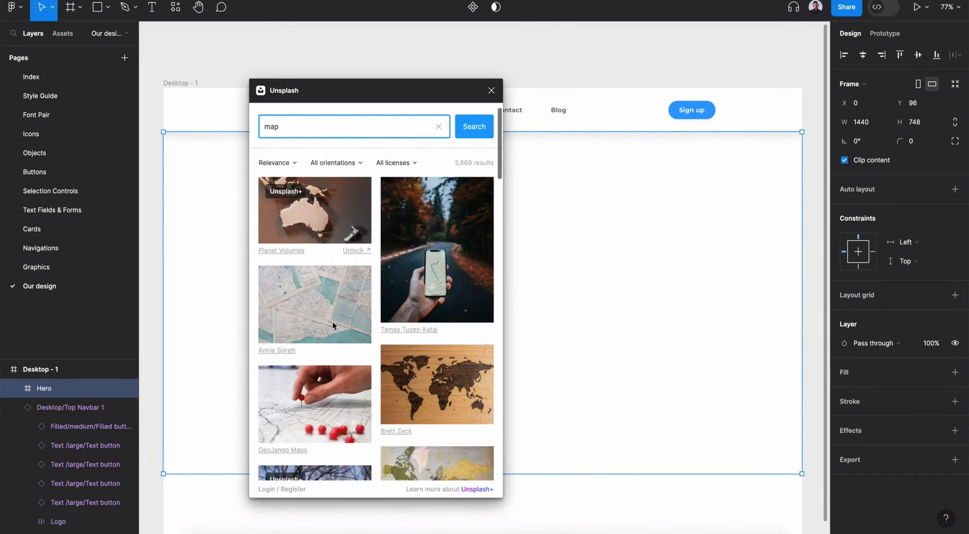
{"action": "left_click", "coordinate": [356, 211]}
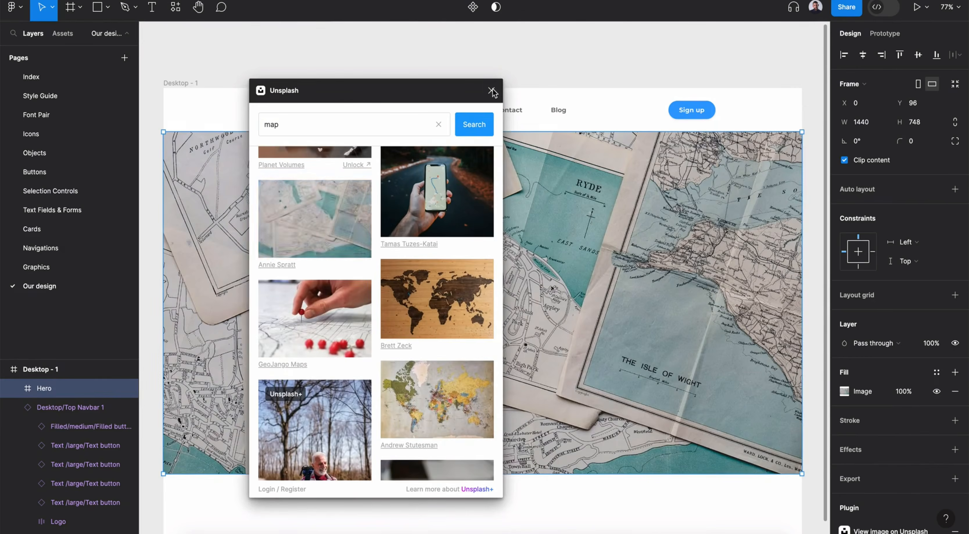
{"action": "left_click", "coordinate": [491, 90]}
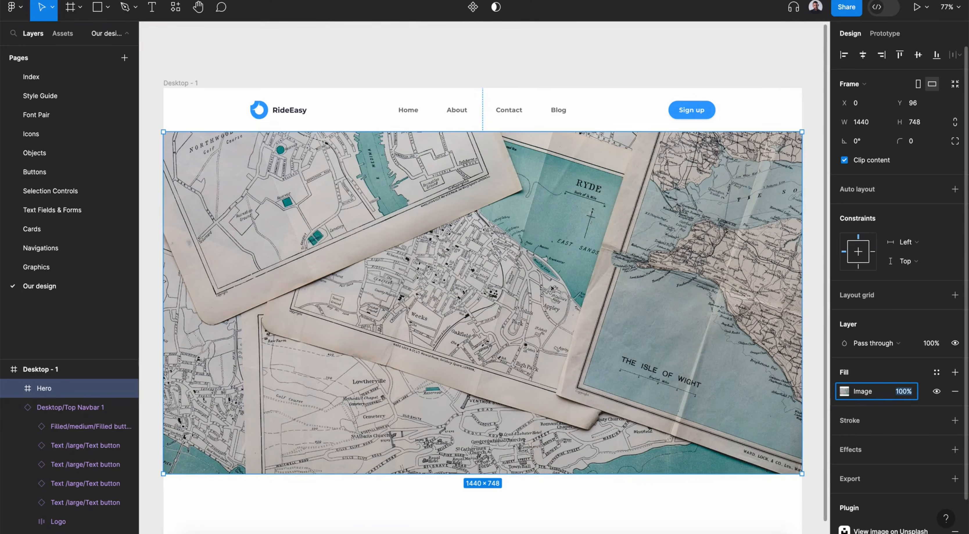
Step: Set the Hero's map image fill to 20% opacity and add a second fill using the primary color style
{"action": "type", "text": "20"}
{"action": "key", "text": "Return"}
{"action": "left_click", "coordinate": [844, 391]}
{"action": "left_click", "coordinate": [955, 373]}
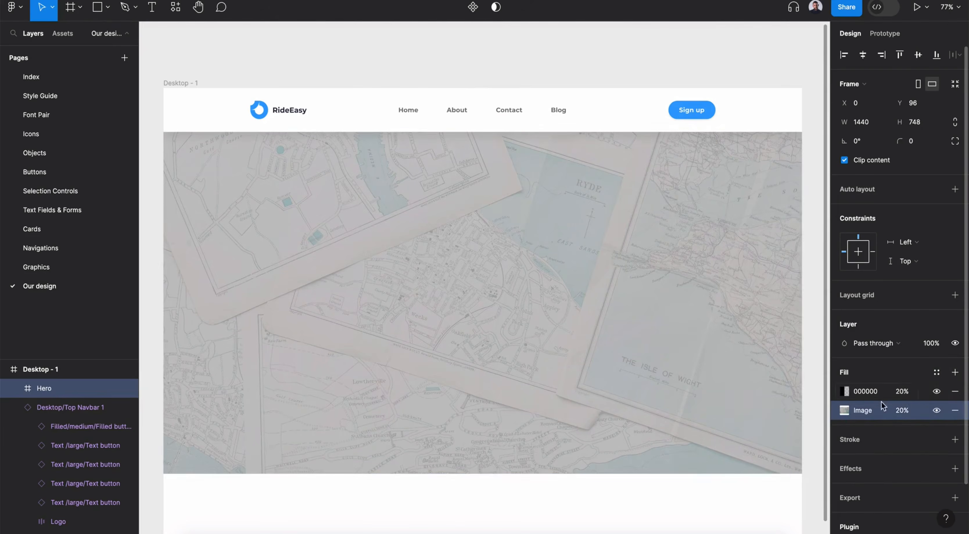
{"action": "left_click", "coordinate": [844, 391]}
{"action": "left_click", "coordinate": [746, 199]}
{"action": "left_click", "coordinate": [747, 268]}
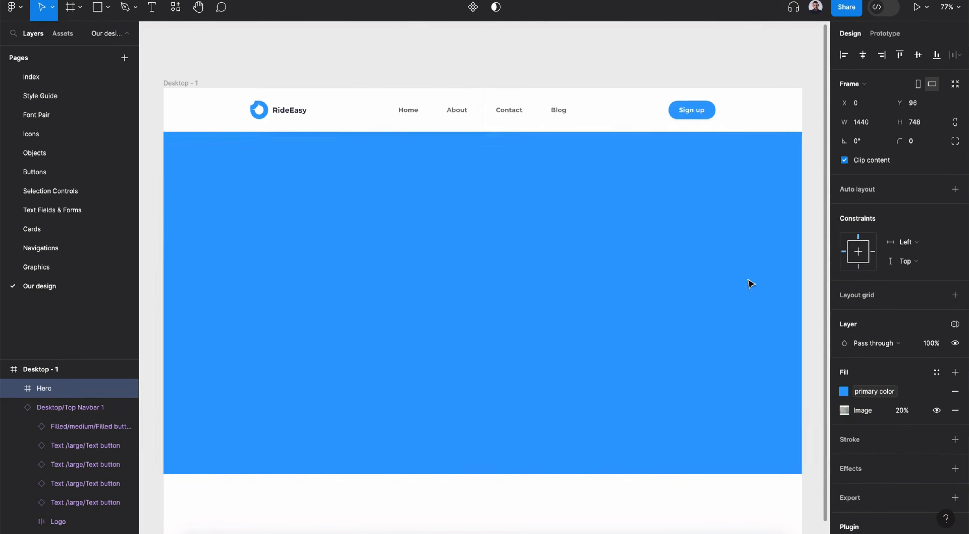
Step: Change the Hero's added fill to the Tonal background style beneath the image fill, and set the image's opacity to 10%
{"action": "left_click", "coordinate": [859, 394]}
{"action": "scroll", "coordinate": [748, 454], "scroll_direction": "down", "scroll_amount": 2}
{"action": "left_click", "coordinate": [741, 478]}
{"action": "left_click", "coordinate": [918, 409]}
{"action": "left_click_drag", "start_coordinate": [921, 389], "coordinate": [920, 388]}
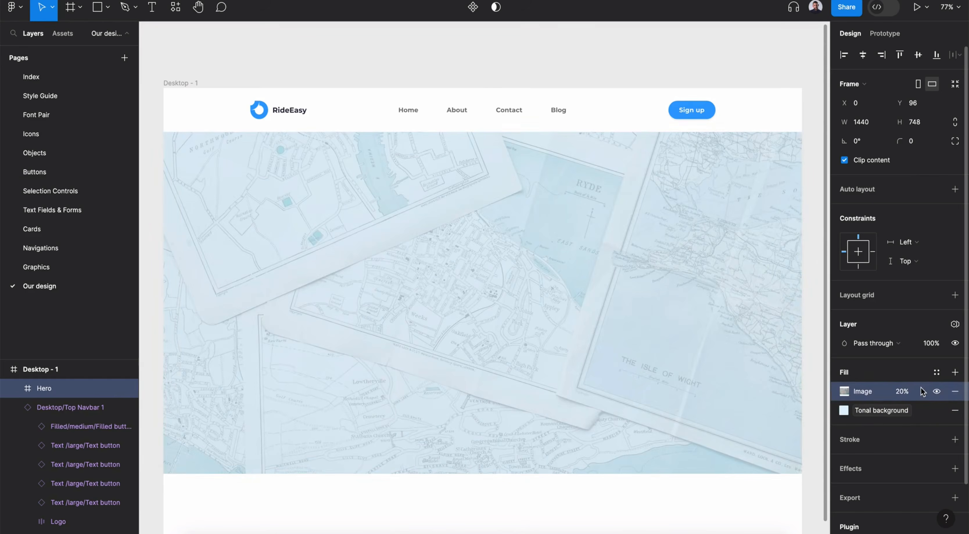
{"action": "left_click", "coordinate": [899, 394]}
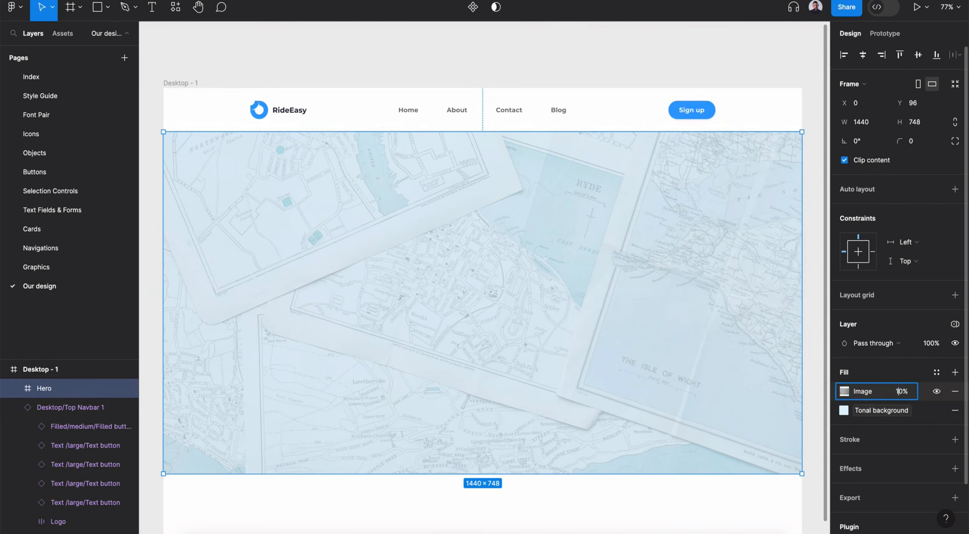
{"action": "left_click", "coordinate": [480, 50]}
Step: Shorten the Desktop - 1 frame so its bottom edge meets the bottom of the Hero
{"action": "left_click", "coordinate": [173, 83]}
{"action": "scroll", "coordinate": [586, 365], "scroll_direction": "down", "scroll_amount": 5}
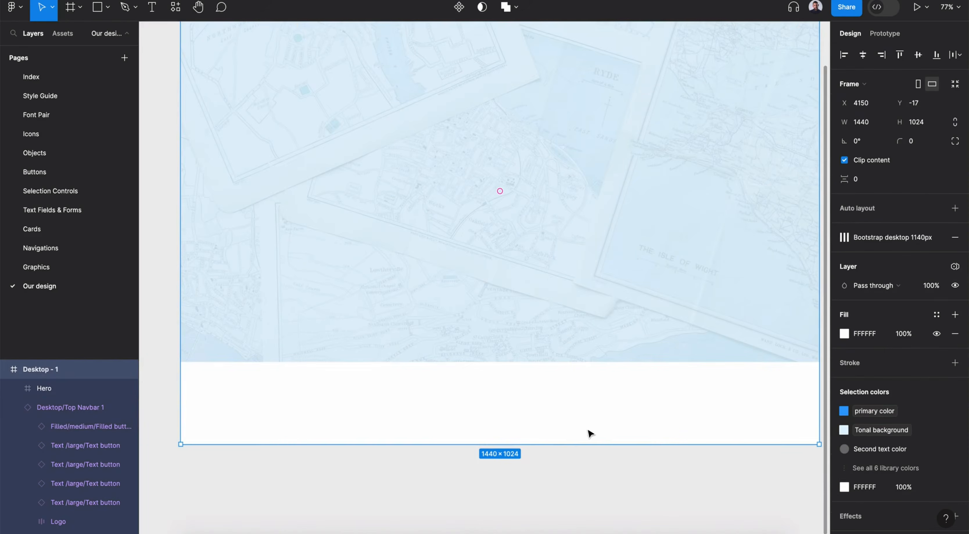
{"action": "left_click_drag", "start_coordinate": [570, 443], "coordinate": [569, 362]}
Step: Set the horizontal constraints of the navbar and the Hero frame to Left and right
{"action": "scroll", "coordinate": [573, 361], "scroll_direction": "up", "scroll_amount": 3}
{"action": "left_click", "coordinate": [759, 99]}
{"action": "left_click", "coordinate": [918, 256]}
{"action": "left_click", "coordinate": [919, 247]}
{"action": "left_click", "coordinate": [670, 292]}
{"action": "left_click", "coordinate": [910, 244]}
{"action": "left_click", "coordinate": [918, 271]}
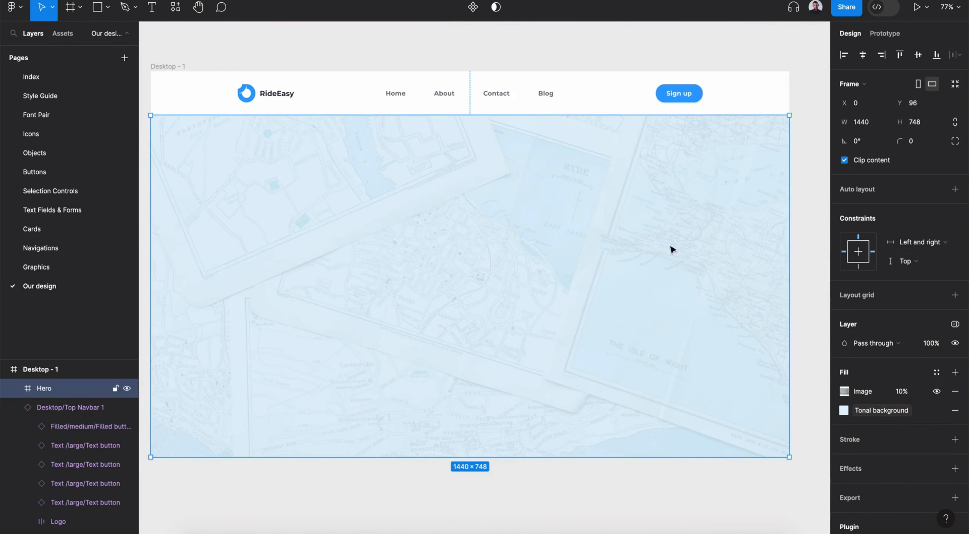
{"action": "left_click", "coordinate": [516, 57]}
{"action": "scroll", "coordinate": [516, 57], "scroll_direction": "up", "scroll_amount": 1}
{"action": "scroll", "coordinate": [516, 58], "scroll_direction": "right", "scroll_amount": 1}
{"action": "right_click", "coordinate": [515, 54]}
{"action": "key", "text": "Escape"}
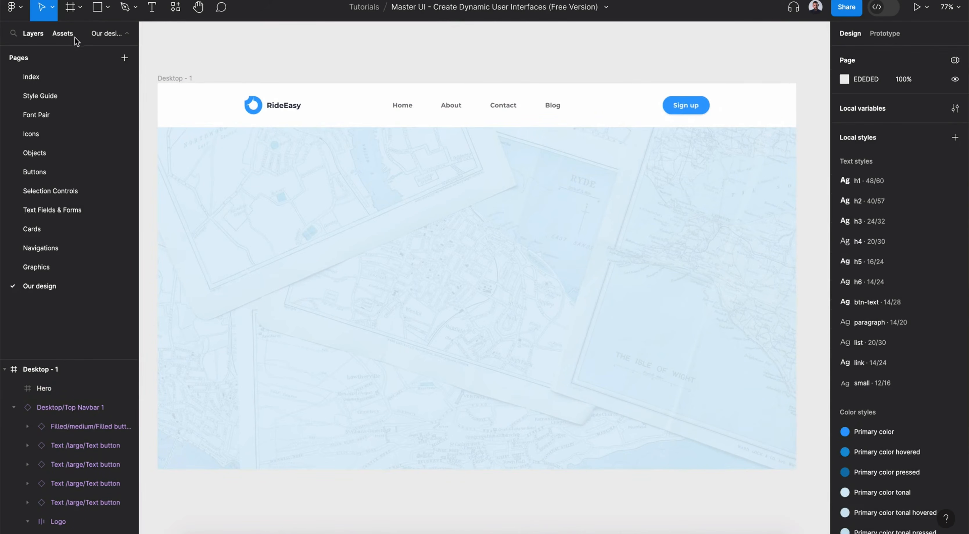
Step: Place the Elsie & Open Sans font pair component in the Hero, with its left edge roughly under the navbar logo
{"action": "left_click", "coordinate": [169, 16]}
{"action": "left_click", "coordinate": [206, 40]}
{"action": "left_click", "coordinate": [324, 68]}
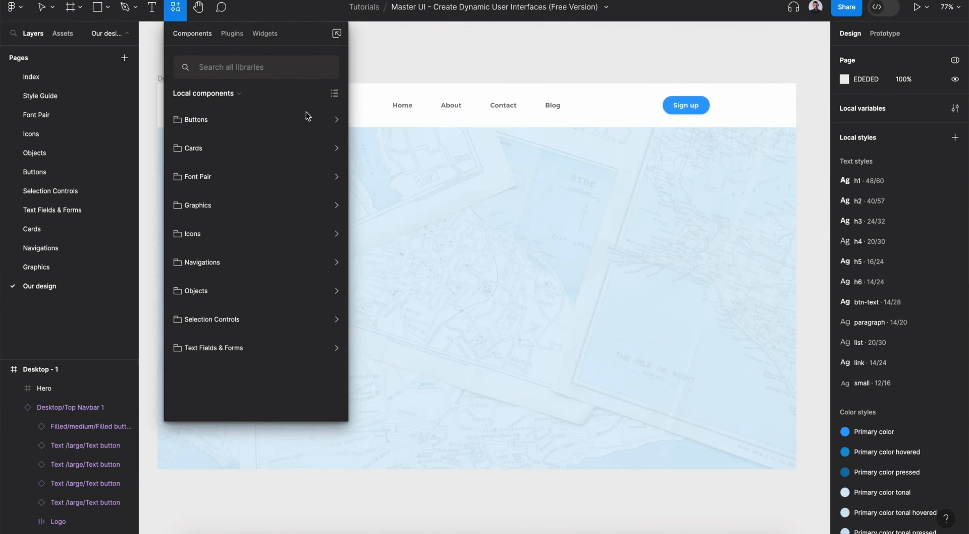
{"action": "left_click", "coordinate": [280, 173]}
{"action": "left_click_drag", "start_coordinate": [298, 211], "coordinate": [364, 239]}
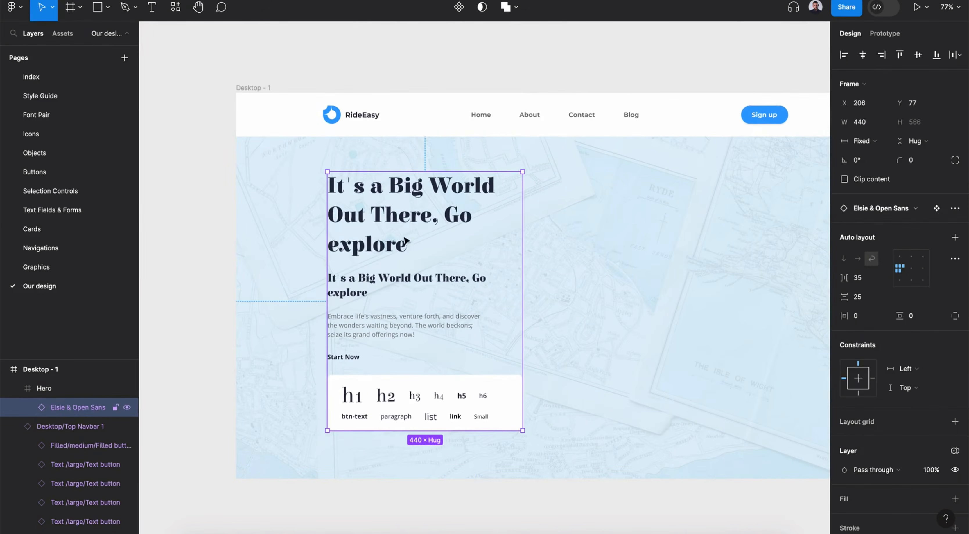
Step: Try the Della Respira & Open Sans font pair on the instance and swap it for Cabin & Cabin
{"action": "left_click", "coordinate": [885, 209]}
{"action": "left_click", "coordinate": [887, 330]}
{"action": "left_click", "coordinate": [885, 208]}
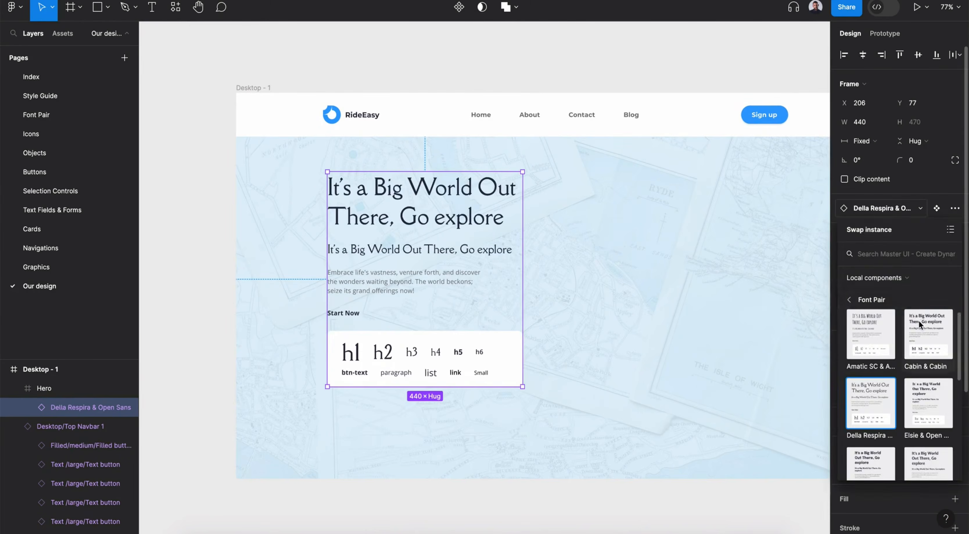
{"action": "left_click", "coordinate": [921, 324]}
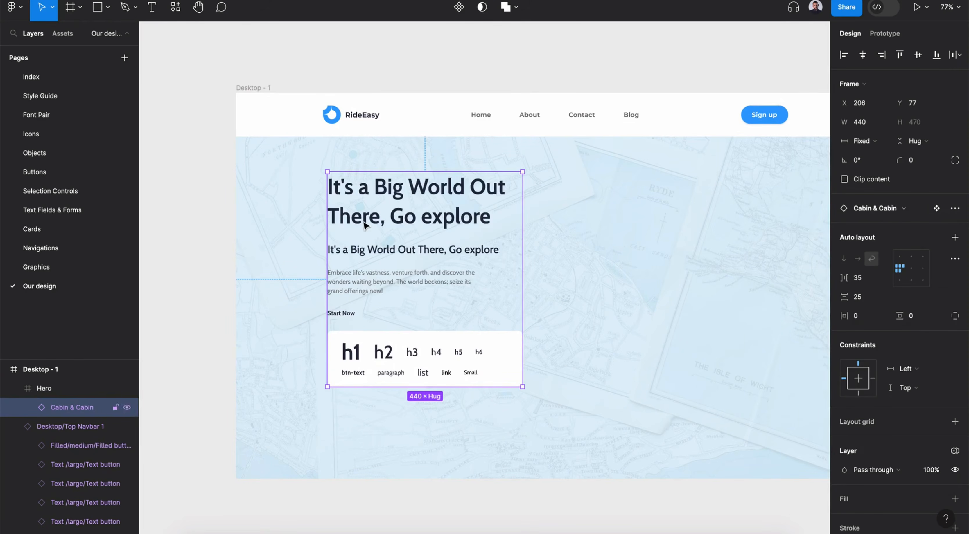
Step: Detach the Cabin & Cabin instance and delete its secondary heading and the "Start Now" text
{"action": "left_click", "coordinate": [955, 208]}
{"action": "left_click", "coordinate": [876, 264]}
{"action": "left_click", "coordinate": [458, 268]}
{"action": "key", "text": "Delete"}
{"action": "left_click", "coordinate": [339, 306]}
{"action": "left_click", "coordinate": [340, 306]}
{"action": "key", "text": "Delete"}
Step: Select all text layers from h1 to small inside the Styles frame and run the Styler plugin's Generate Styles on them
{"action": "left_click", "coordinate": [358, 325]}
{"action": "left_click", "coordinate": [74, 464]}
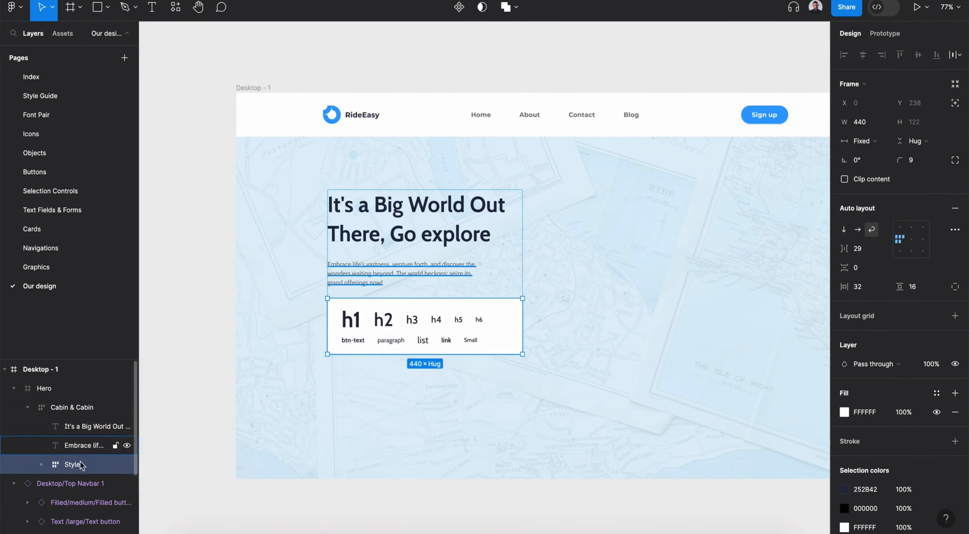
{"action": "left_click", "coordinate": [41, 464]}
{"action": "scroll", "coordinate": [44, 469], "scroll_direction": "down", "scroll_amount": 2}
{"action": "left_click_drag", "start_coordinate": [105, 358], "coordinate": [106, 284]}
{"action": "left_click", "coordinate": [81, 339]}
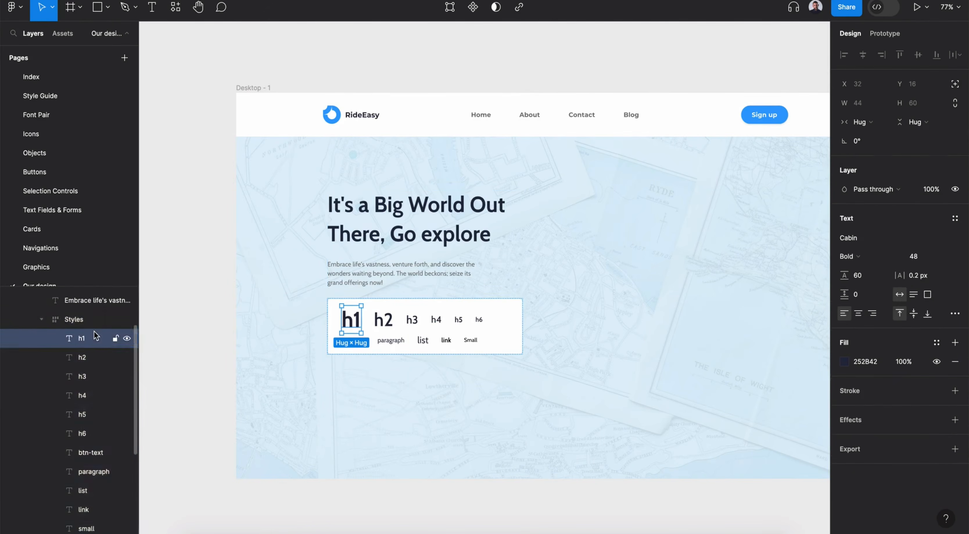
{"action": "scroll", "coordinate": [76, 407], "scroll_direction": "down", "scroll_amount": 2}
{"action": "left_click", "coordinate": [87, 487], "text": "shift"}
{"action": "left_click", "coordinate": [175, 7]}
{"action": "left_click", "coordinate": [232, 33]}
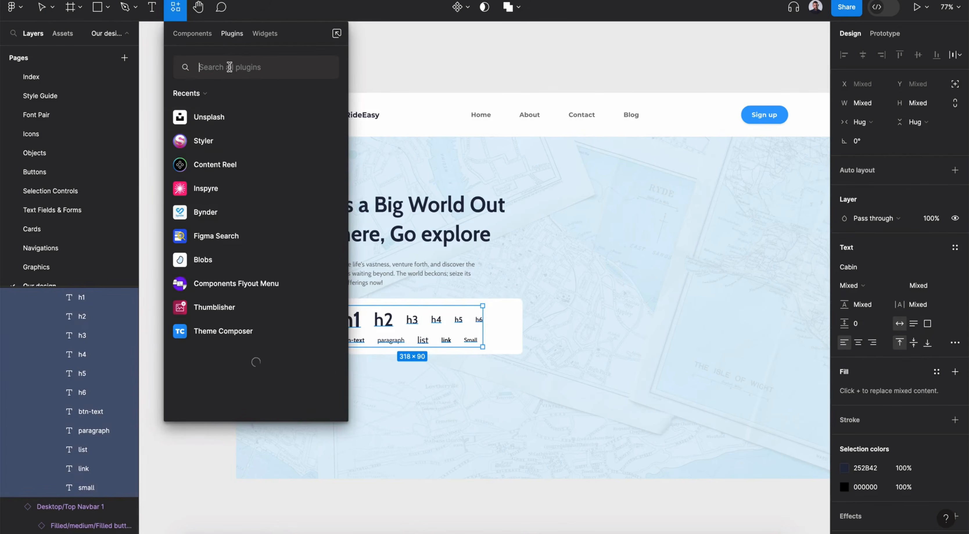
{"action": "type", "text": "styler"}
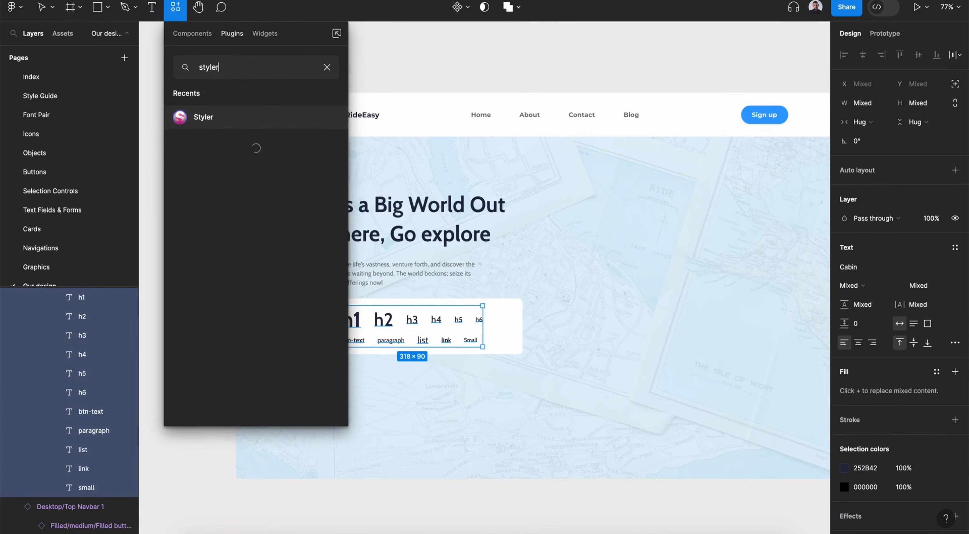
{"action": "left_click", "coordinate": [330, 119]}
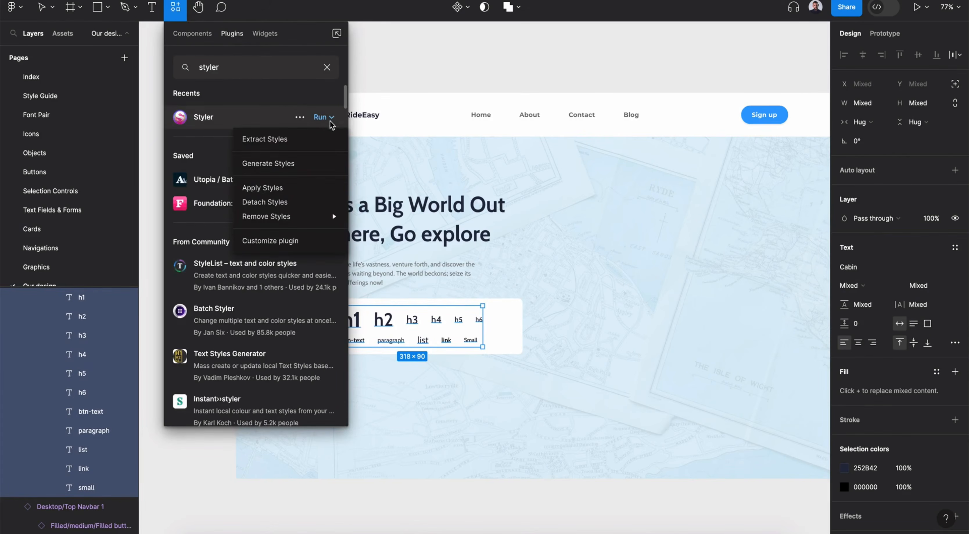
{"action": "left_click", "coordinate": [287, 165]}
Step: Delete the Styles frame and rewrite the hero heading as "Your Smooth Ride, Just a Tap Away" on two lines
{"action": "left_click", "coordinate": [515, 307]}
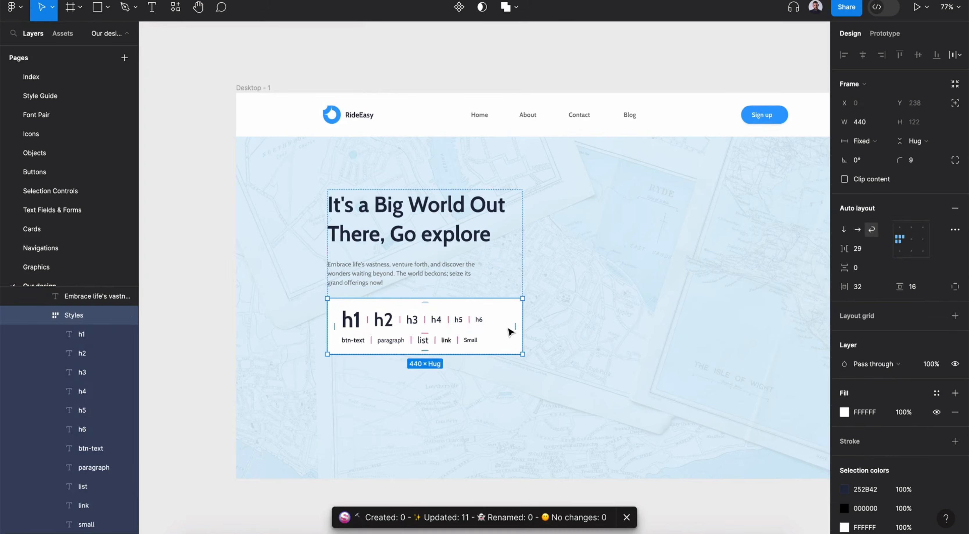
{"action": "key", "text": "Delete"}
{"action": "left_click", "coordinate": [415, 249]}
{"action": "left_click", "coordinate": [419, 259]}
{"action": "double_click", "coordinate": [420, 262]}
{"action": "double_click", "coordinate": [421, 261]}
{"action": "type", "text": "Yo"}
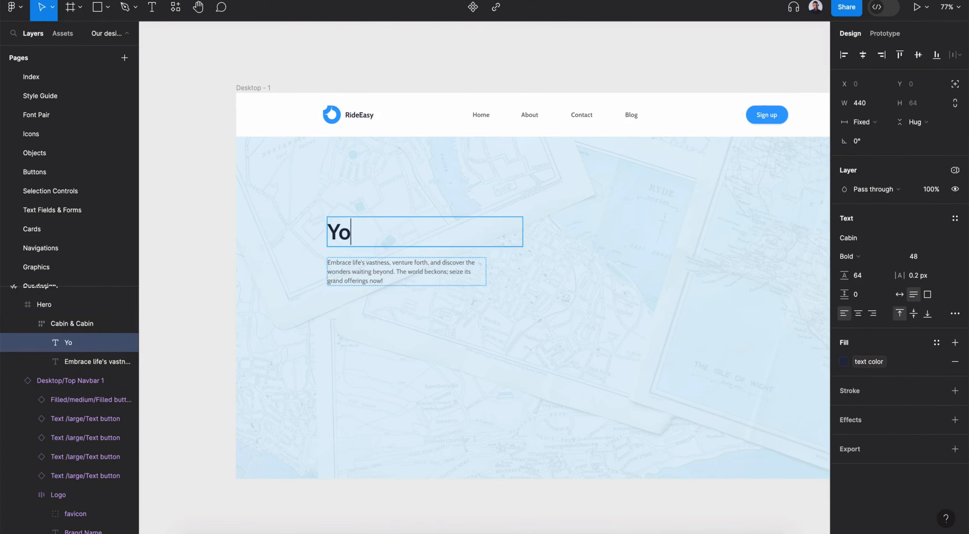
{"action": "type", "text": "ur Smooth Ride,"}
{"action": "key", "text": "Return"}
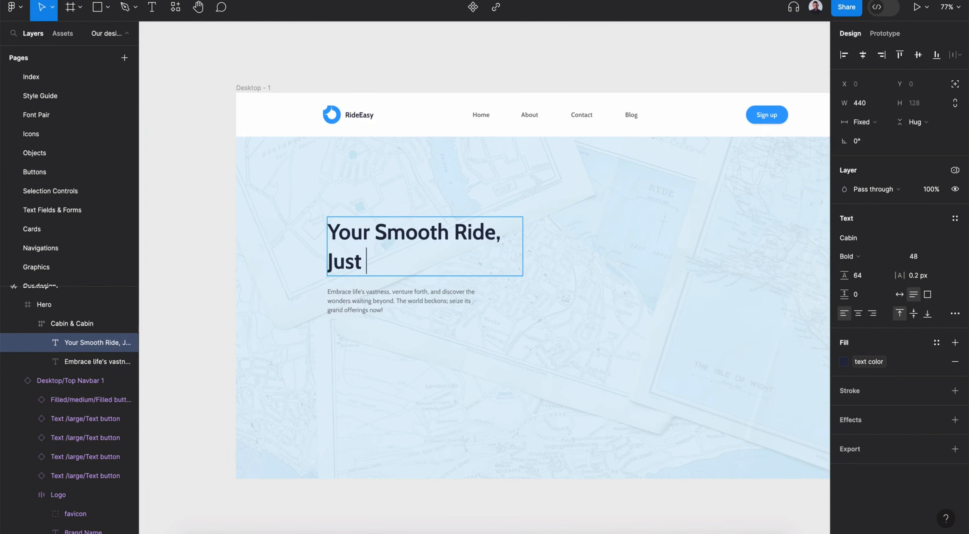
{"action": "left_click", "coordinate": [491, 337]}
Step: Find the store button component, place the App Store version below the hero paragraph, and undo a change to its dark setting
{"action": "key", "text": "shift+i"}
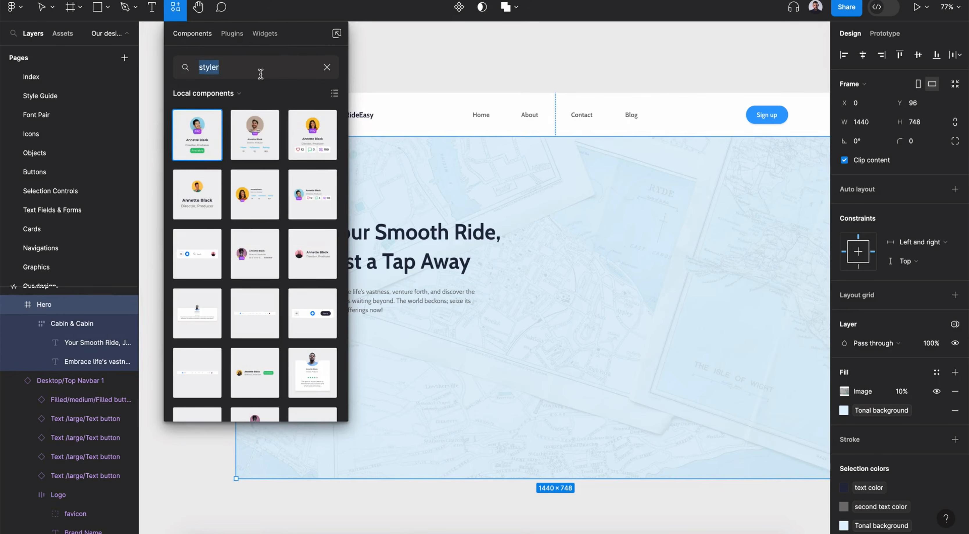
{"action": "type", "text": "store"}
{"action": "left_click_drag", "start_coordinate": [199, 150], "coordinate": [501, 372]}
{"action": "left_click", "coordinate": [907, 227]}
{"action": "key", "text": "ctrl+z"}
Step: Duplicate the App Store button, place the copy beside it, and swap the copy to Google Play
{"action": "key", "text": "ctrl+d"}
{"action": "left_click_drag", "start_coordinate": [402, 373], "coordinate": [505, 370]}
{"action": "left_click", "coordinate": [898, 209]}
{"action": "left_click", "coordinate": [880, 410]}
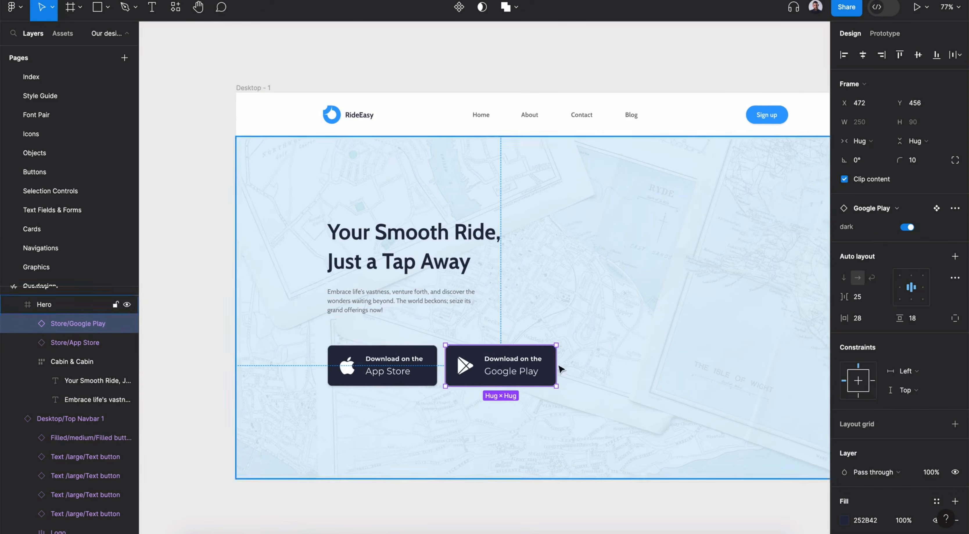
Step: Move the hero's heading and paragraph block down to Y 186, closer to the store buttons
{"action": "scroll", "coordinate": [527, 374], "scroll_direction": "right", "scroll_amount": 3}
{"action": "scroll", "coordinate": [527, 374], "scroll_direction": "down", "scroll_amount": 2}
{"action": "left_click", "coordinate": [353, 213]}
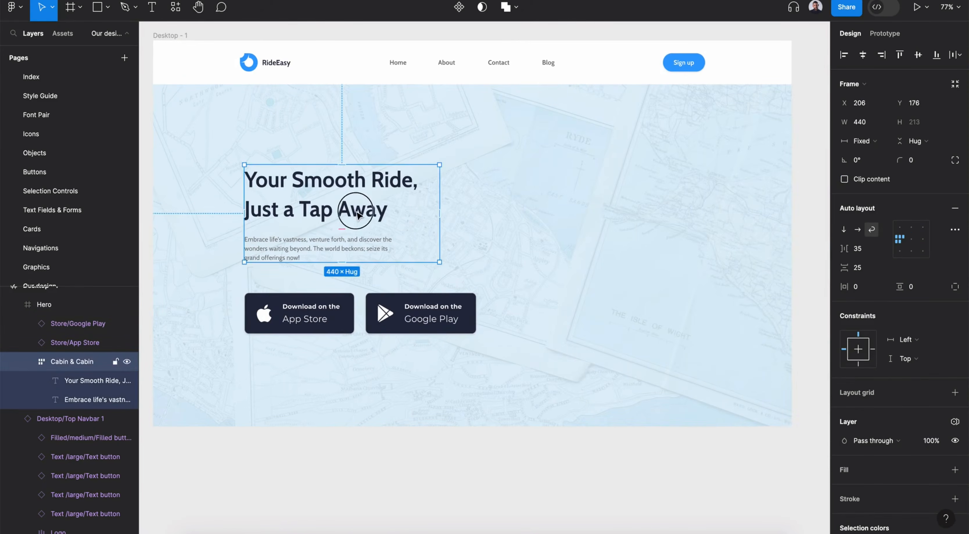
{"action": "scroll", "coordinate": [339, 196], "scroll_direction": "left", "scroll_amount": 3}
{"action": "scroll", "coordinate": [339, 196], "scroll_direction": "up", "scroll_amount": 1}
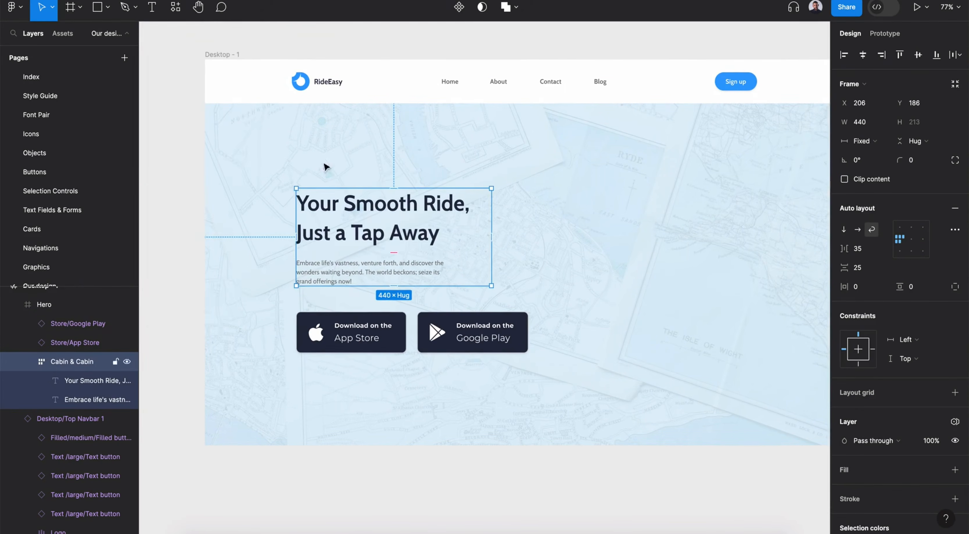
Step: Place the iPhone mockup from the Graphics components on the right half of the Hero at about X 875, Y 102
{"action": "key", "text": "shift+i"}
{"action": "left_click", "coordinate": [328, 68]}
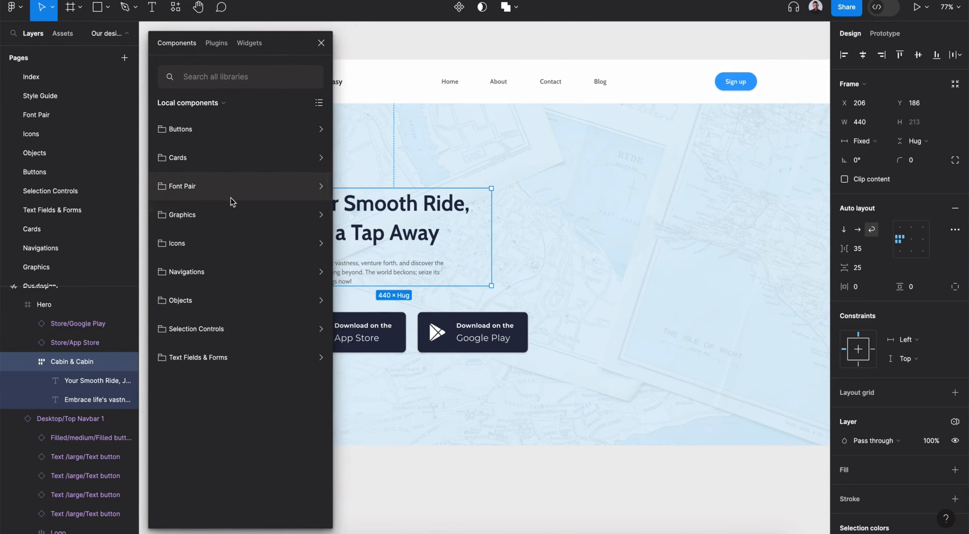
{"action": "left_click", "coordinate": [237, 215]}
{"action": "left_click", "coordinate": [234, 184]}
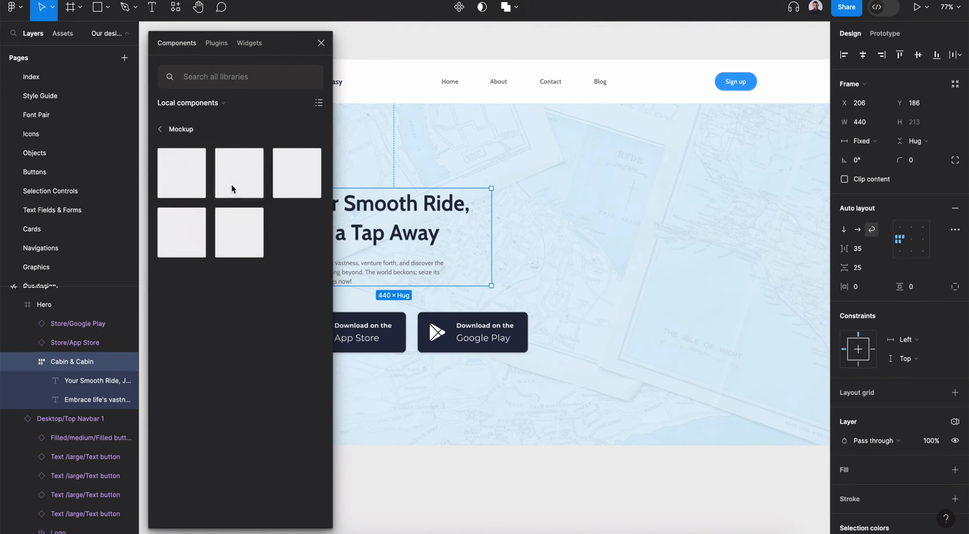
{"action": "left_click_drag", "start_coordinate": [525, 243], "coordinate": [662, 238]}
Step: Add the avatar component over the phone's lower-left corner and scale it to 121 × 121
{"action": "left_click", "coordinate": [219, 77]}
{"action": "type", "text": "avatar"}
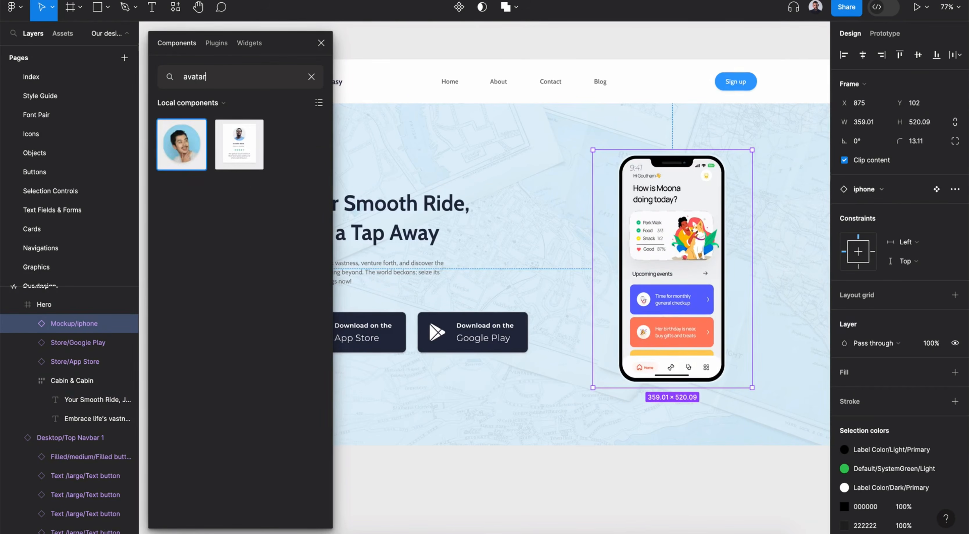
{"action": "left_click_drag", "start_coordinate": [183, 140], "coordinate": [647, 381]}
{"action": "key", "text": "Escape"}
{"action": "key", "text": "k"}
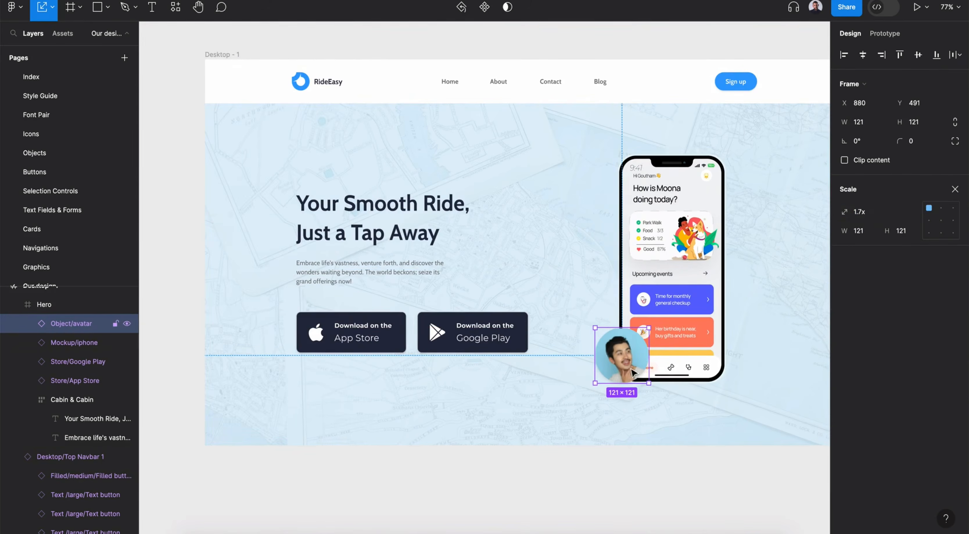
{"action": "left_click", "coordinate": [955, 188]}
Step: Add an inside stroke to the avatar's circle and apply the Light text color style to it
{"action": "double_click", "coordinate": [617, 363]}
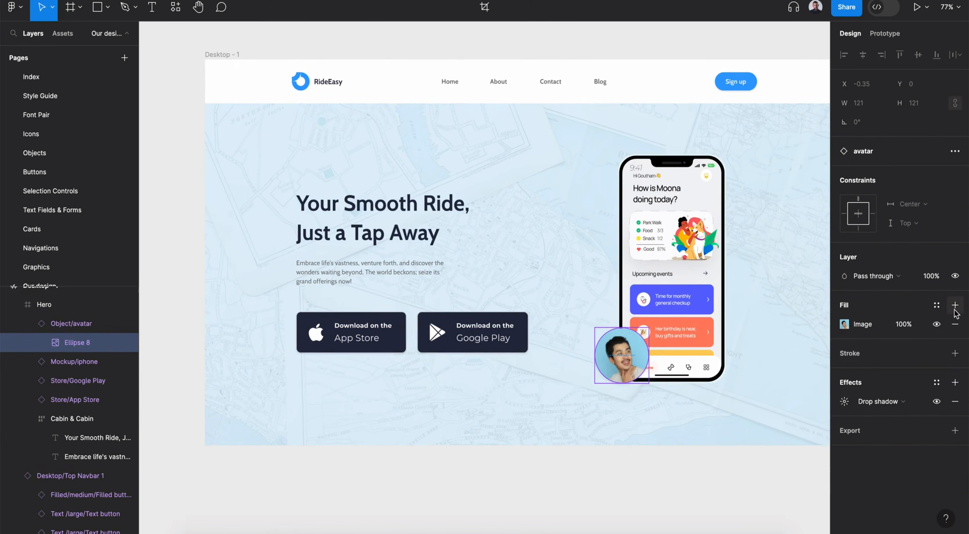
{"action": "left_click", "coordinate": [955, 353]}
{"action": "left_click", "coordinate": [845, 373]}
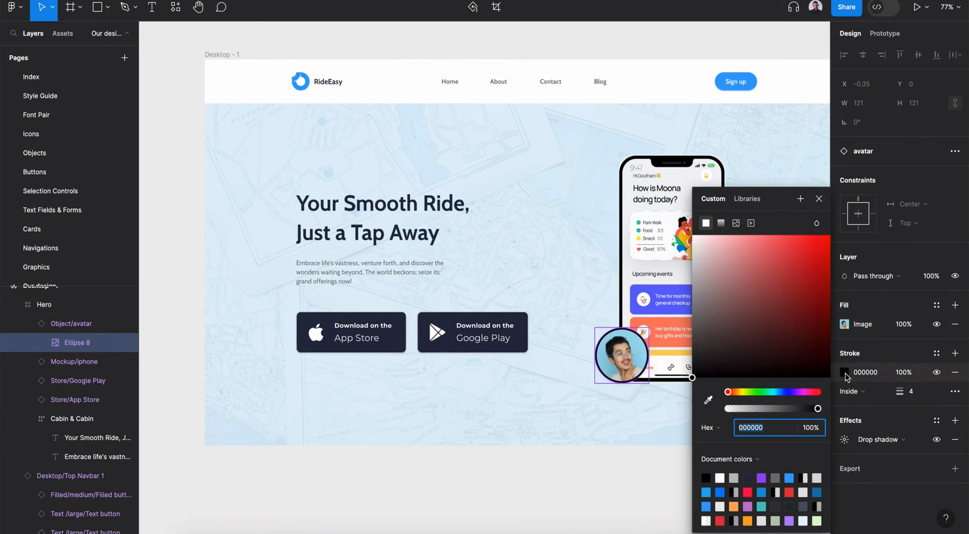
{"action": "left_click", "coordinate": [747, 199]}
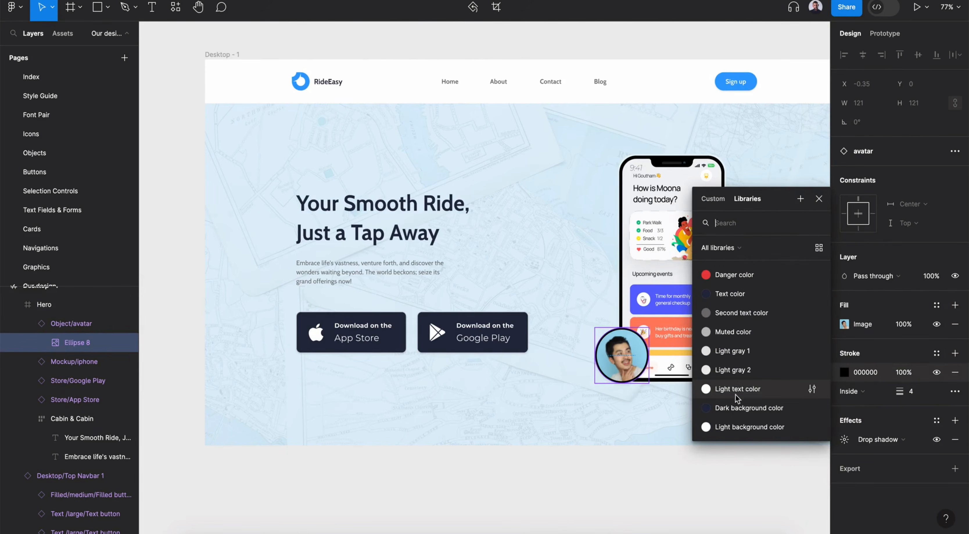
{"action": "left_click", "coordinate": [752, 392]}
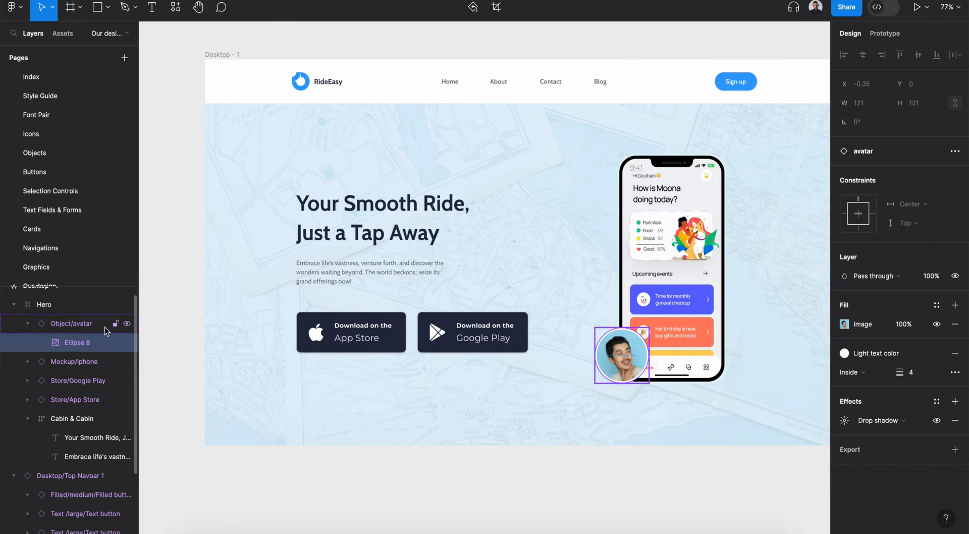
Step: Apply the Accentuate drop shadow effect style to the avatar component
{"action": "key", "text": "Escape"}
{"action": "scroll", "coordinate": [927, 469], "scroll_direction": "down", "scroll_amount": 2}
{"action": "left_click", "coordinate": [937, 469]}
{"action": "left_click", "coordinate": [897, 473]}
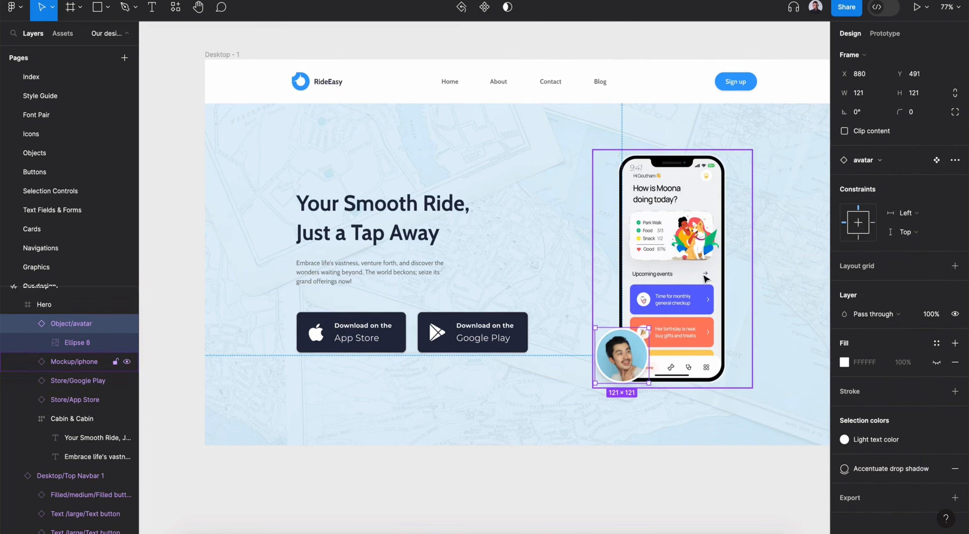
Step: Remove the placeholder app screenshot fill from the "your image" layer inside the iPhone mockup
{"action": "left_click", "coordinate": [703, 279]}
{"action": "double_click", "coordinate": [681, 265]}
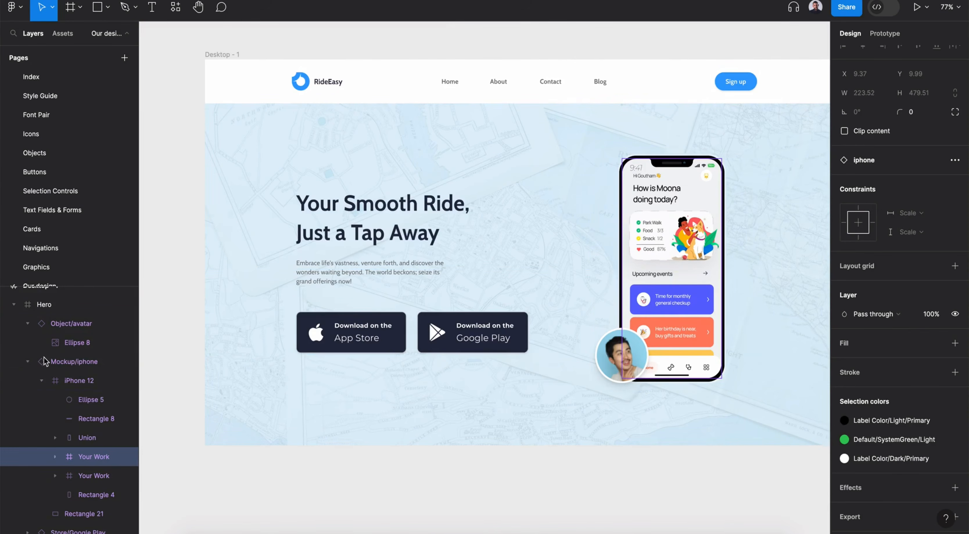
{"action": "left_click", "coordinate": [55, 456]}
{"action": "scroll", "coordinate": [97, 466], "scroll_direction": "down", "scroll_amount": 1}
{"action": "left_click", "coordinate": [97, 466]}
{"action": "left_click", "coordinate": [955, 334]}
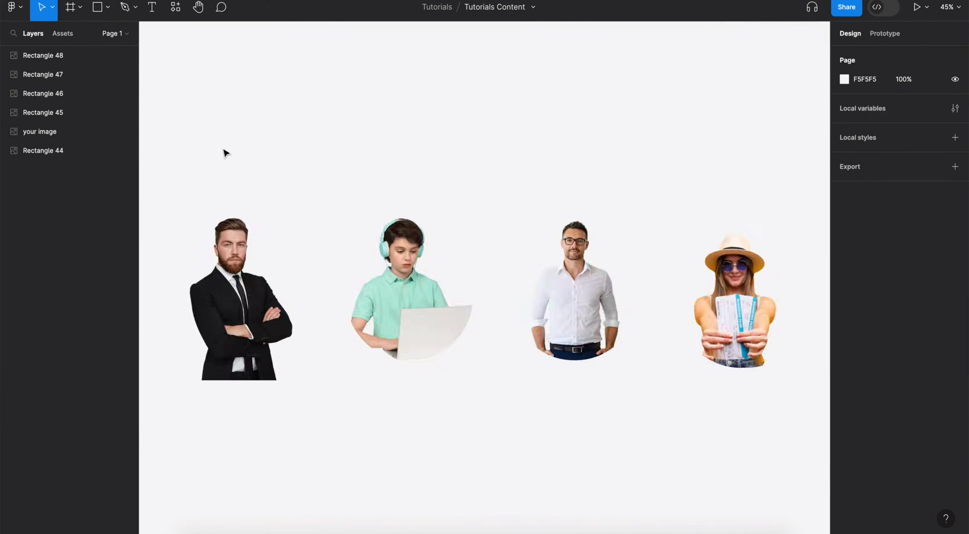
Step: Copy the dark ride-booking map screen from the Tutorials Content file and paste it into the phone mockup's "your image" layer
{"action": "scroll", "coordinate": [222, 151], "scroll_direction": "left", "scroll_amount": 5}
{"action": "scroll", "coordinate": [222, 152], "scroll_direction": "up", "scroll_amount": 5}
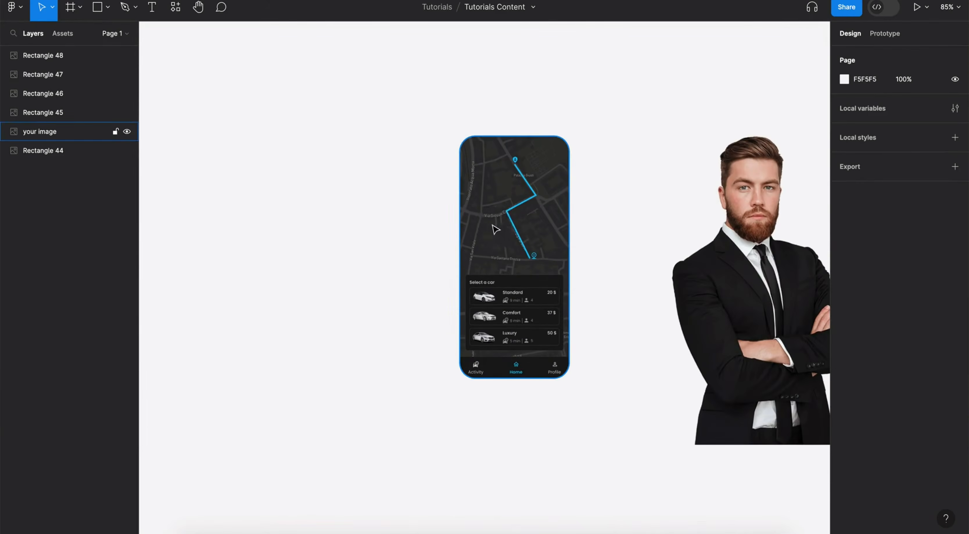
{"action": "left_click", "coordinate": [493, 225]}
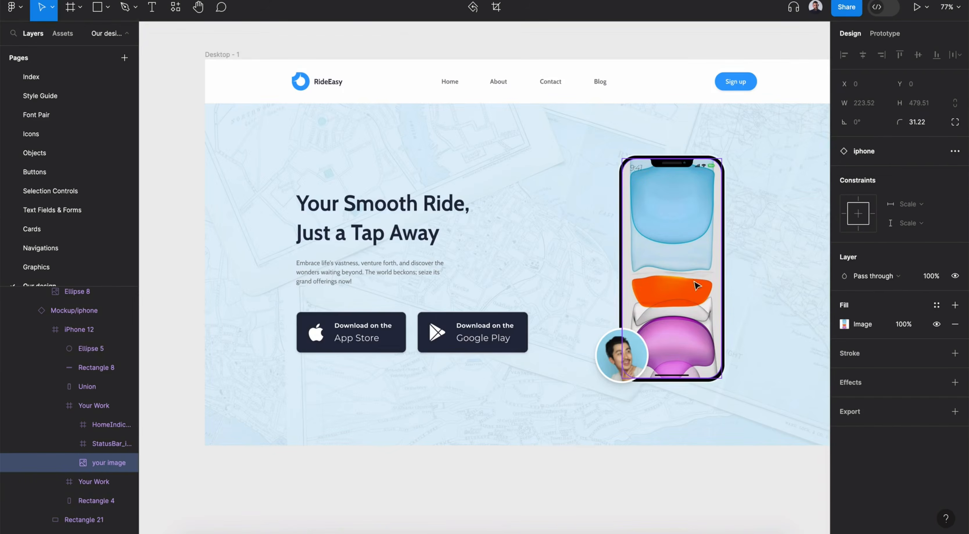
{"action": "key", "text": "ctrl+v"}
{"action": "scroll", "coordinate": [700, 260], "scroll_direction": "right", "scroll_amount": 2}
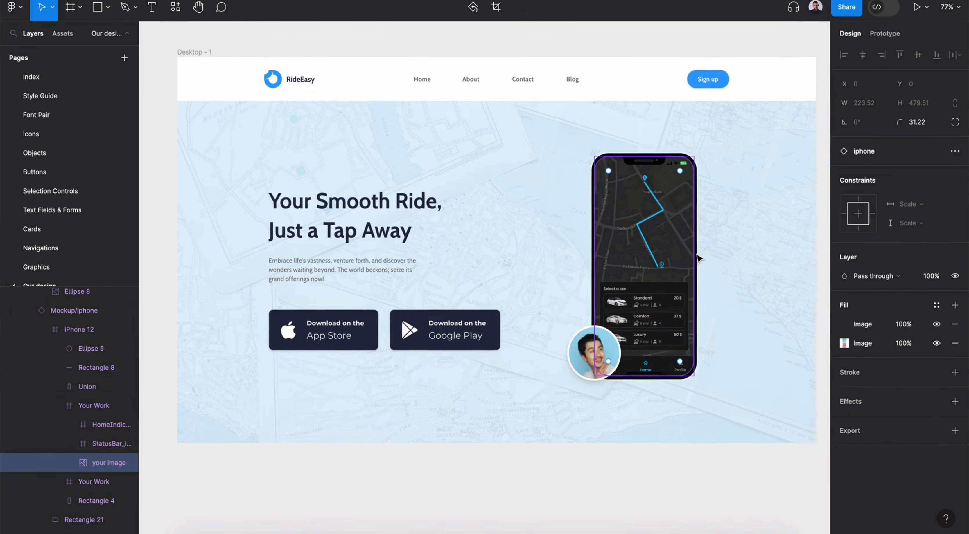
{"action": "left_click", "coordinate": [605, 485]}
{"action": "scroll", "coordinate": [606, 485], "scroll_direction": "right", "scroll_amount": 1}
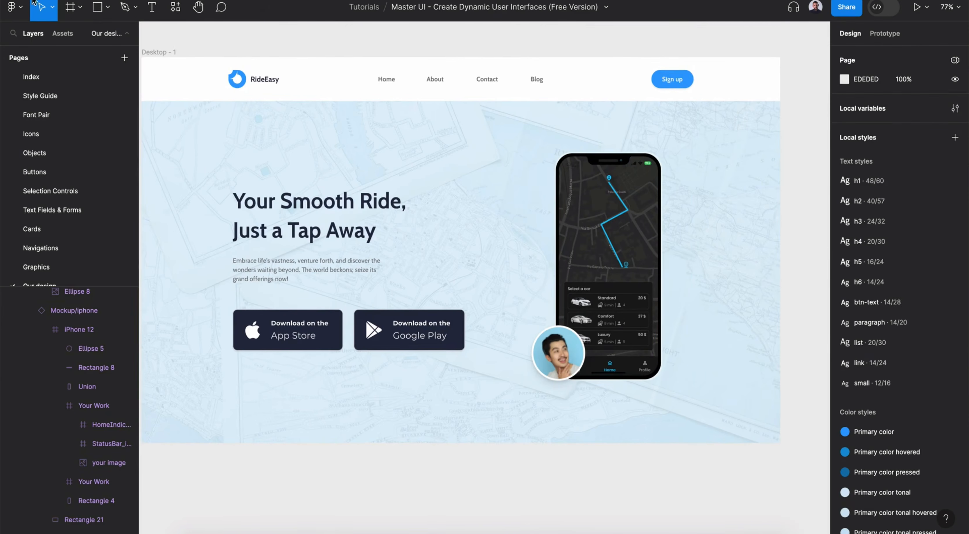
Step: Draw a 230 × 54 frame across the phone's upper-left edge and fill it with the primary color style
{"action": "left_click", "coordinate": [80, 8]}
{"action": "left_click", "coordinate": [68, 34]}
{"action": "left_click_drag", "start_coordinate": [507, 171], "coordinate": [611, 195]}
{"action": "left_click", "coordinate": [937, 372]}
{"action": "left_click", "coordinate": [737, 348]}
Step: Give the blue frame a corner radius of 6 and the Accentuate drop shadow style, and move it to X 817, Y 172
{"action": "left_click_drag", "start_coordinate": [900, 141], "coordinate": [925, 149]}
{"action": "left_click", "coordinate": [936, 450]}
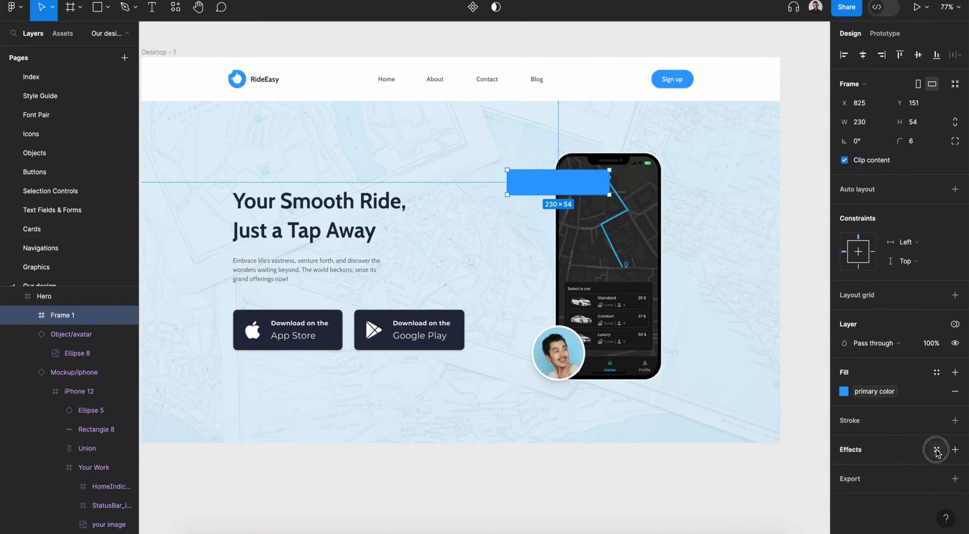
{"action": "left_click_drag", "start_coordinate": [588, 192], "coordinate": [584, 201]}
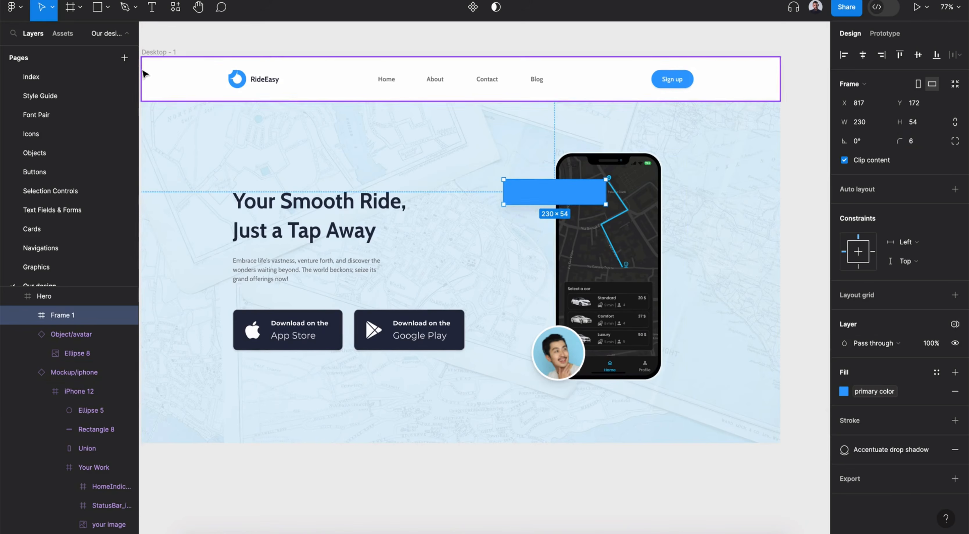
Step: Find the check icon among the local components and place it at the left end of the blue frame
{"action": "left_click", "coordinate": [175, 8]}
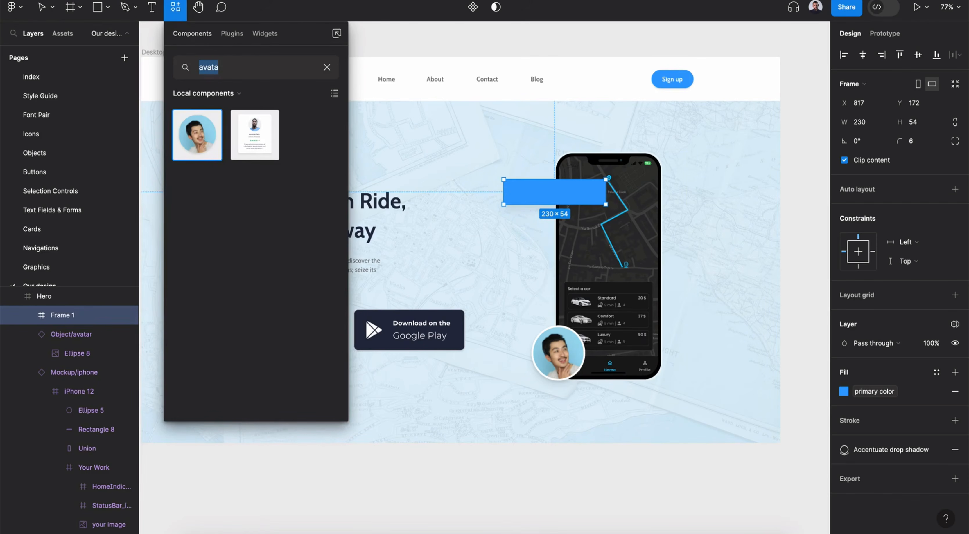
{"action": "type", "text": "check"}
{"action": "left_click_drag", "start_coordinate": [298, 120], "coordinate": [520, 194]}
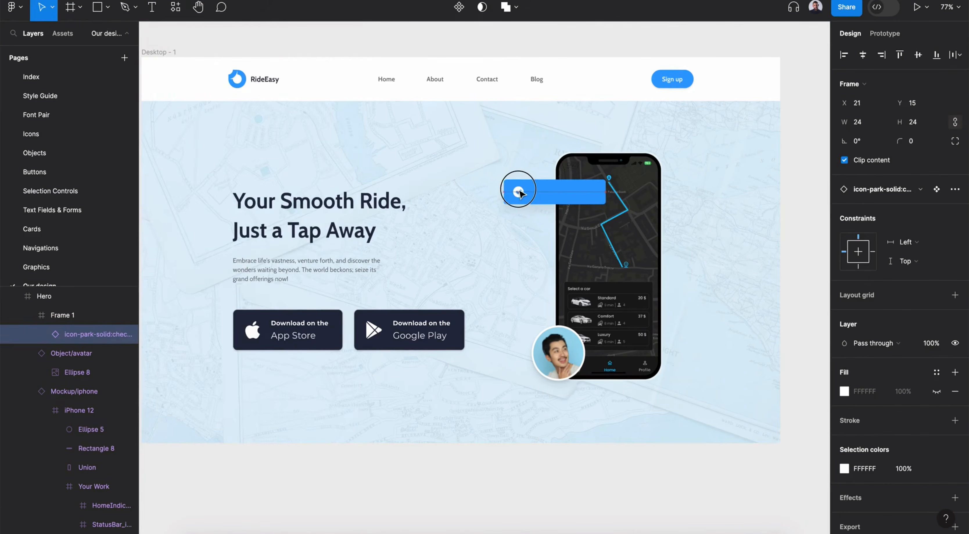
Step: Add the text "Accept Customer Ride Request" beside the check icon in the small text style
{"action": "key", "text": "t"}
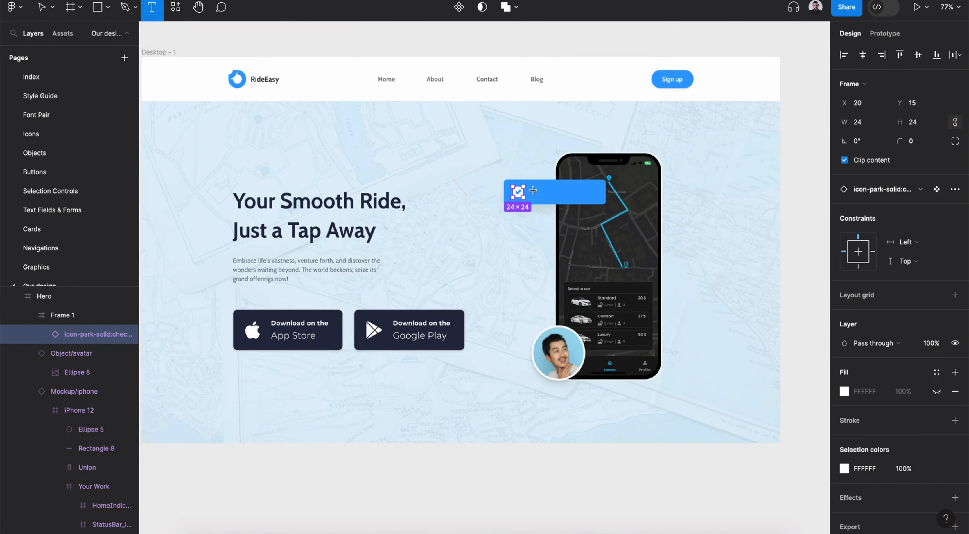
{"action": "left_click", "coordinate": [533, 190]}
{"action": "left_click", "coordinate": [955, 276]}
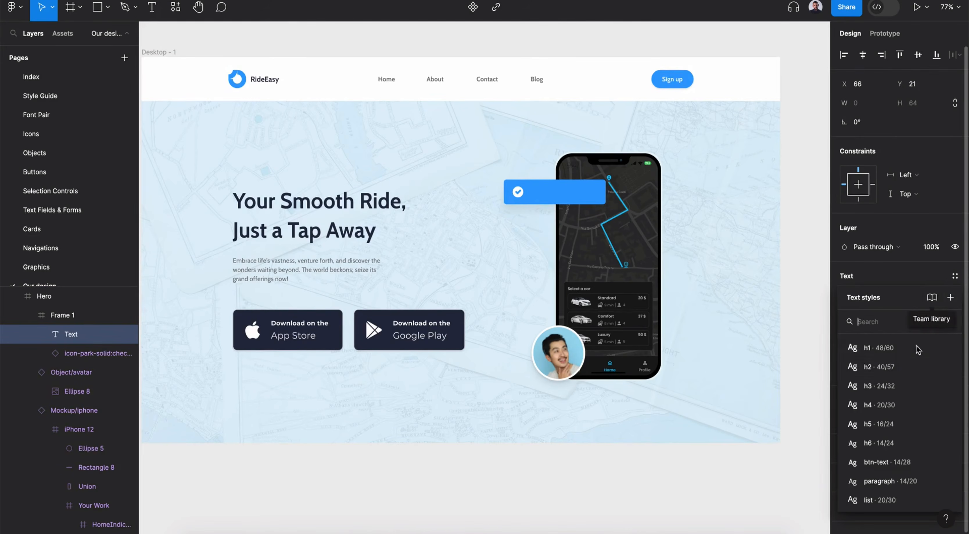
{"action": "scroll", "coordinate": [899, 450], "scroll_direction": "down", "scroll_amount": 2}
{"action": "left_click", "coordinate": [902, 508]}
{"action": "type", "text": "Accesp"}
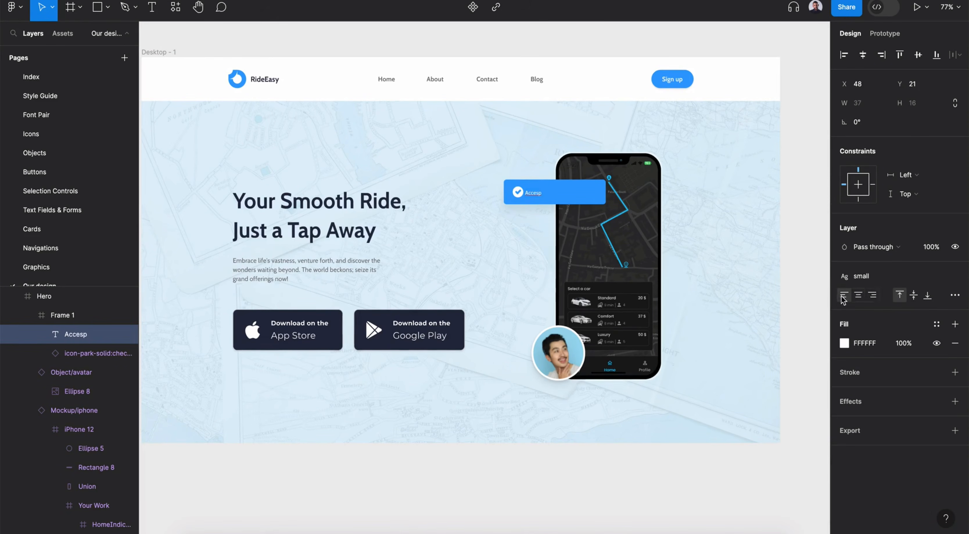
{"action": "scroll", "coordinate": [578, 208], "scroll_direction": "up", "scroll_amount": 5}
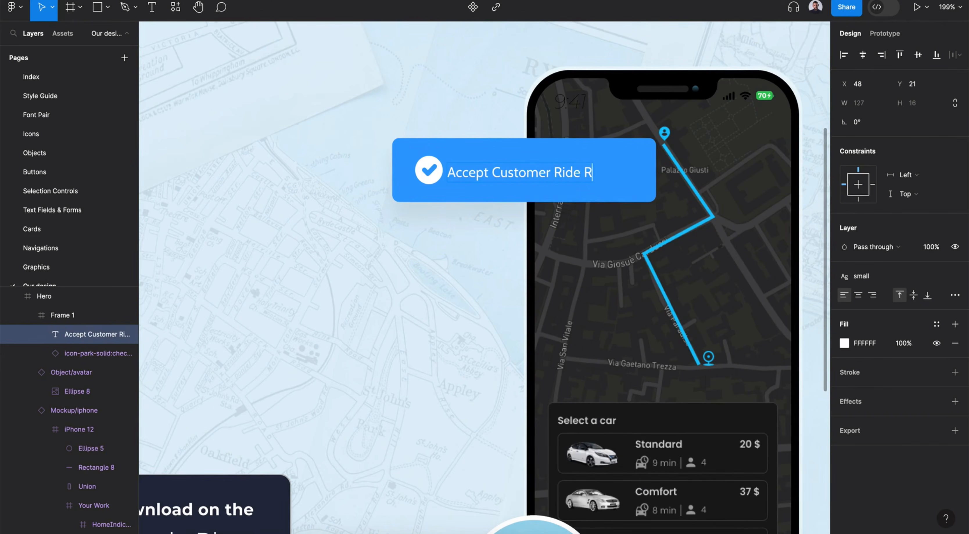
{"action": "left_click", "coordinate": [616, 172]}
{"action": "key", "text": "Escape"}
Step: Apply auto layout to the blue badge frame with a spacing of 10 between the icon and text
{"action": "key", "text": "Escape"}
{"action": "key", "text": "shift+a"}
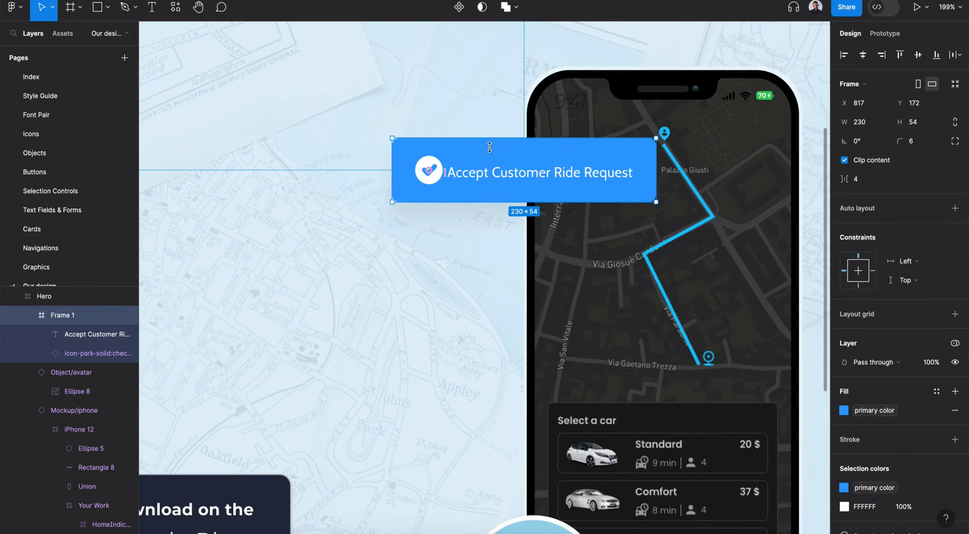
{"action": "left_click_drag", "start_coordinate": [848, 256], "coordinate": [861, 256]}
{"action": "left_click", "coordinate": [677, 233]}
Step: Duplicate the blue badge to the phone's lower-right edge and change its text to "Earn more money by driving"
{"action": "left_click_drag", "start_coordinate": [624, 190], "coordinate": [712, 300]}
{"action": "scroll", "coordinate": [614, 195], "scroll_direction": "down", "scroll_amount": 5}
{"action": "double_click", "coordinate": [694, 314]}
{"action": "double_click", "coordinate": [694, 315]}
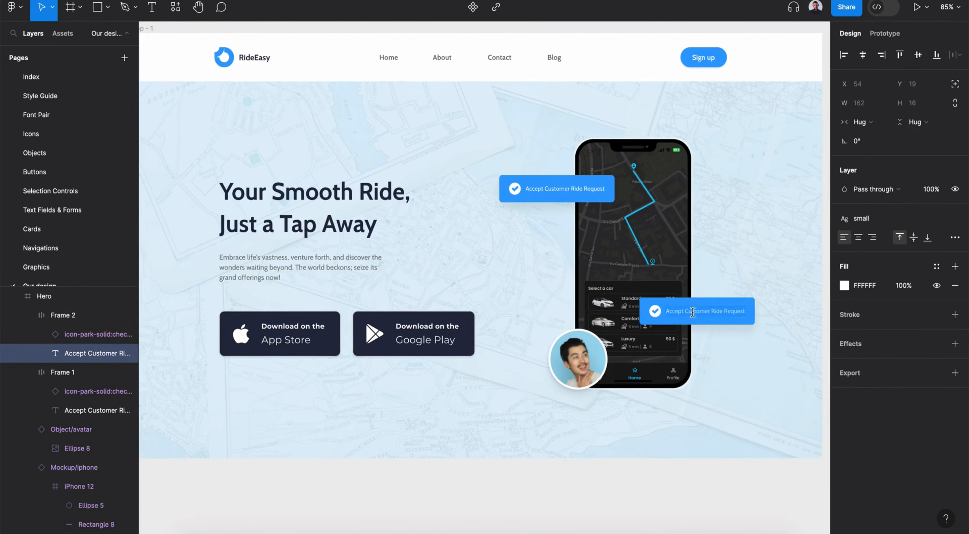
{"action": "type", "text": "Earn more money by driving"}
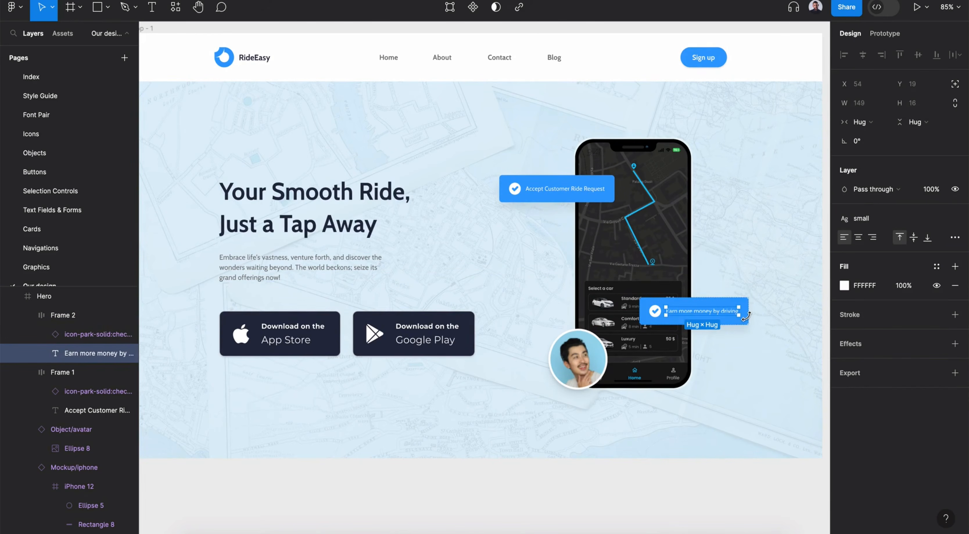
Step: Change the lower badge's fill to the secondary color 2 style
{"action": "key", "text": "Escape"}
{"action": "left_click", "coordinate": [844, 422]}
{"action": "left_click", "coordinate": [767, 405]}
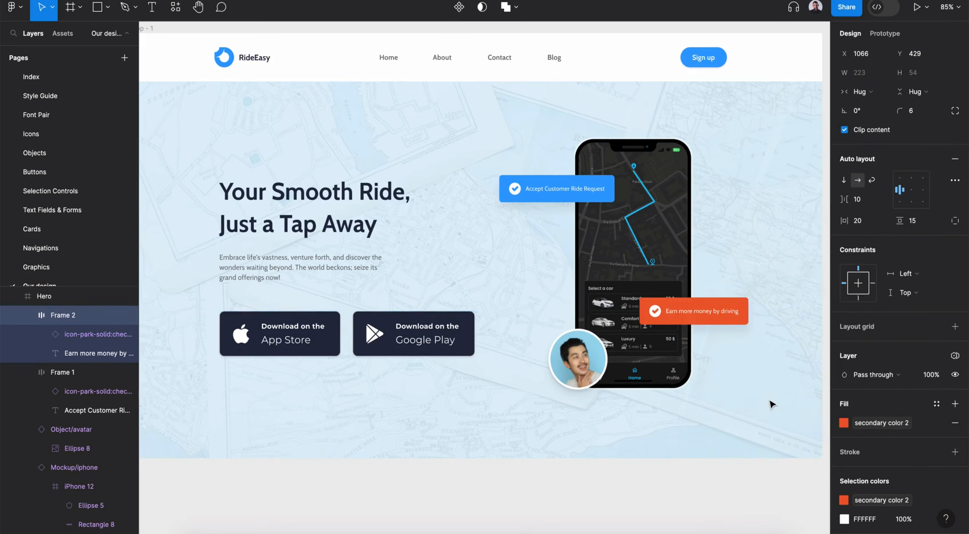
Step: Rename the Desktop - 1 frame as header
{"action": "scroll", "coordinate": [674, 475], "scroll_direction": "down", "scroll_amount": 3}
{"action": "scroll", "coordinate": [674, 477], "scroll_direction": "down", "scroll_amount": 2}
{"action": "scroll", "coordinate": [674, 478], "scroll_direction": "right", "scroll_amount": 2}
{"action": "left_click", "coordinate": [674, 477]}
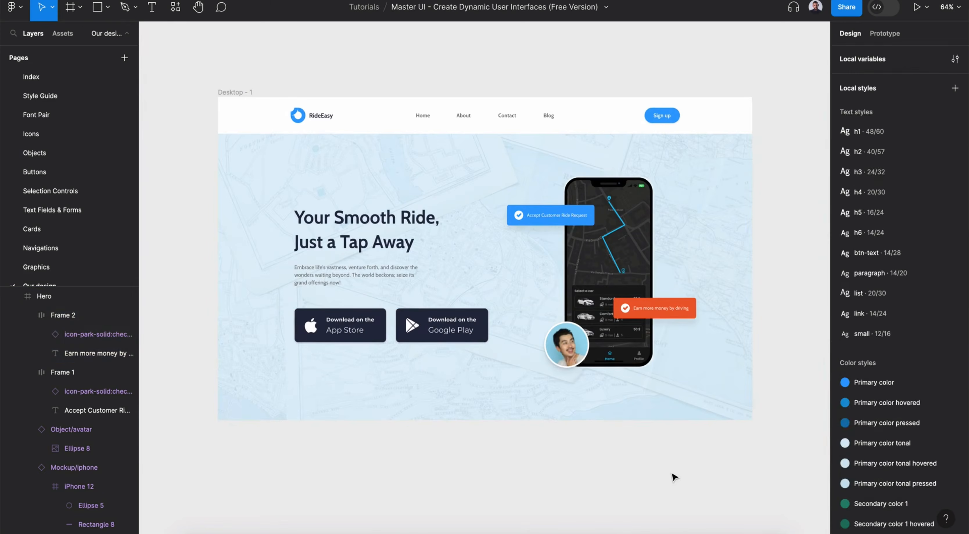
{"action": "left_click", "coordinate": [238, 94]}
{"action": "double_click", "coordinate": [235, 92]}
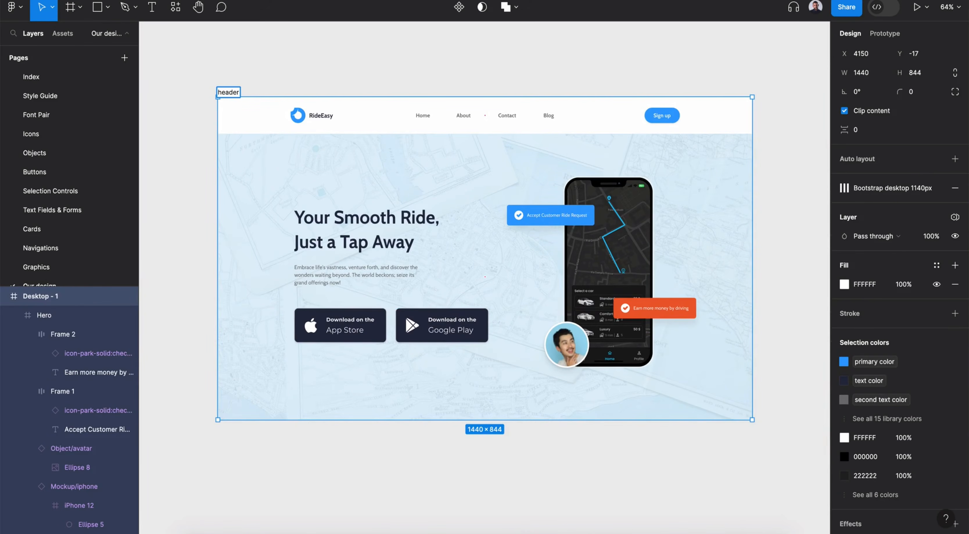
Step: Try Light Theme 2 and the Dark Theme on the header frame using the Themes variable modes
{"action": "left_click", "coordinate": [955, 217]}
{"action": "mouse_move", "coordinate": [902, 256]}
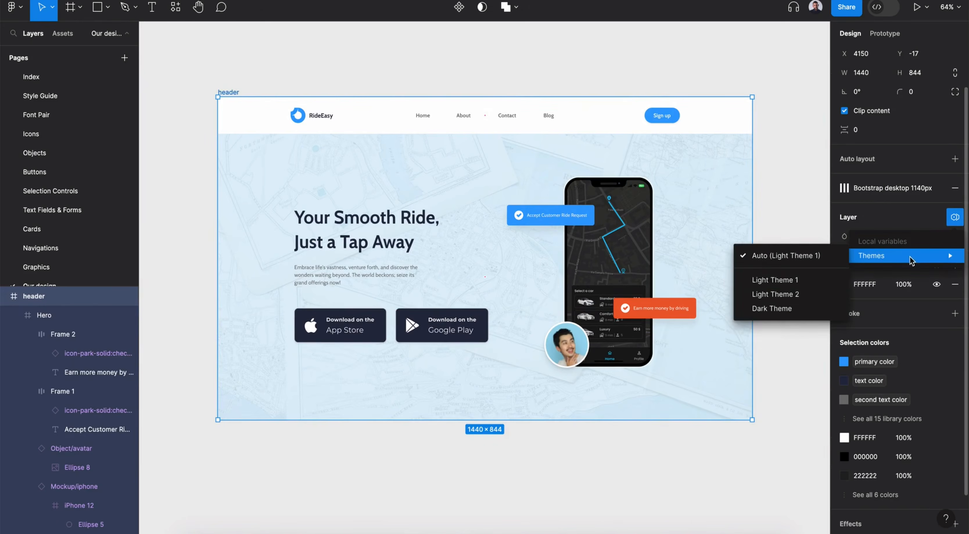
{"action": "left_click", "coordinate": [822, 296]}
{"action": "left_click", "coordinate": [918, 255]}
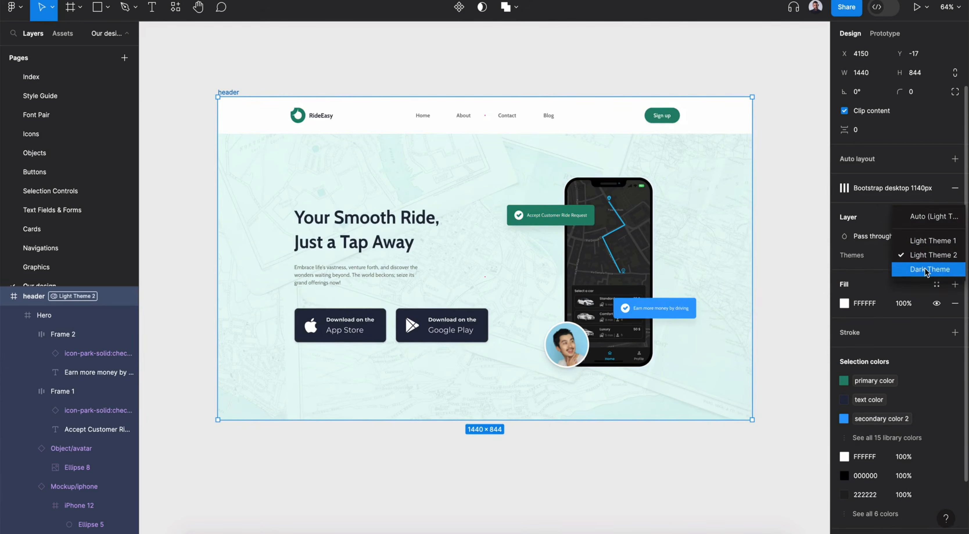
{"action": "left_click", "coordinate": [923, 271]}
Step: Switch the header frame to Light Theme 1 and return its theme mode to Auto
{"action": "left_click", "coordinate": [925, 256]}
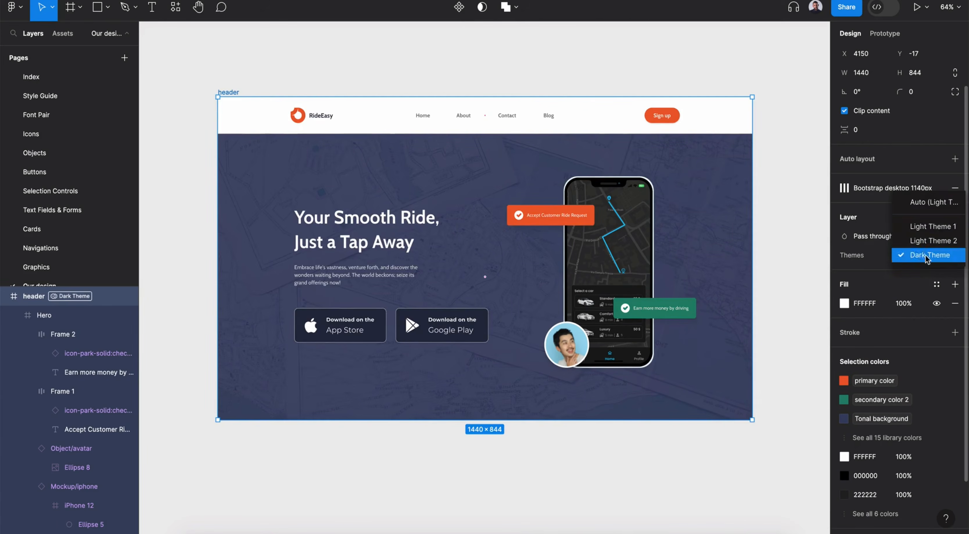
{"action": "left_click", "coordinate": [925, 225]}
{"action": "left_click", "coordinate": [925, 253]}
{"action": "left_click", "coordinate": [924, 236]}
{"action": "left_click", "coordinate": [803, 234]}
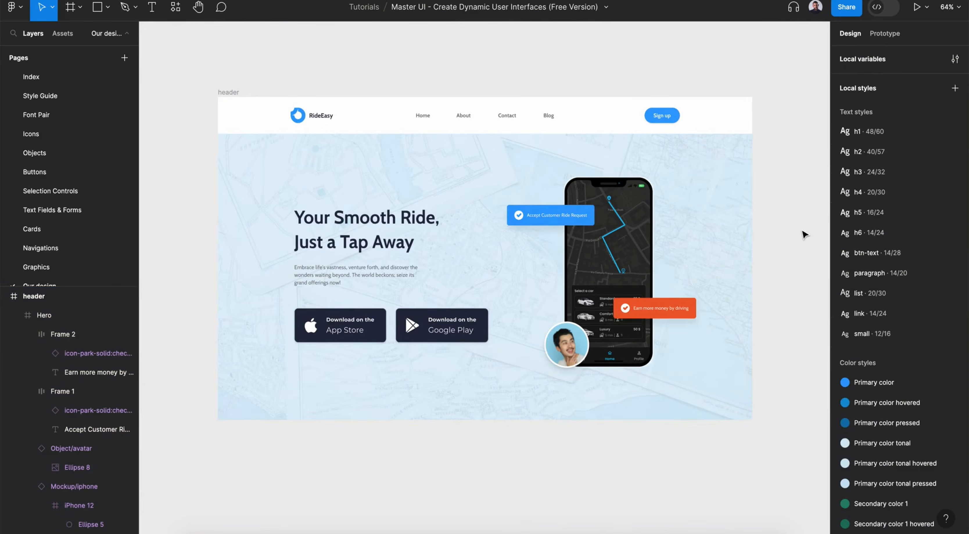